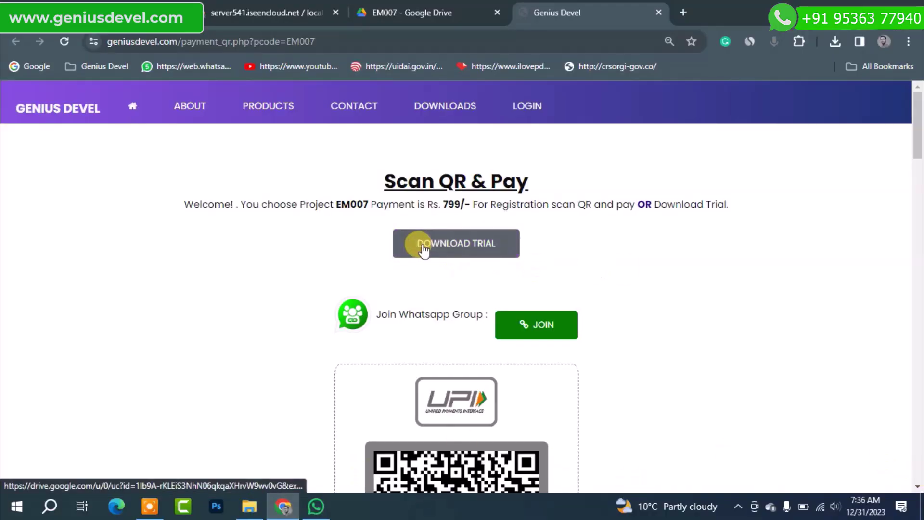
Step: Download the EM007 trial from the Scan QR & Pay page and minimise Chrome
click(481, 250)
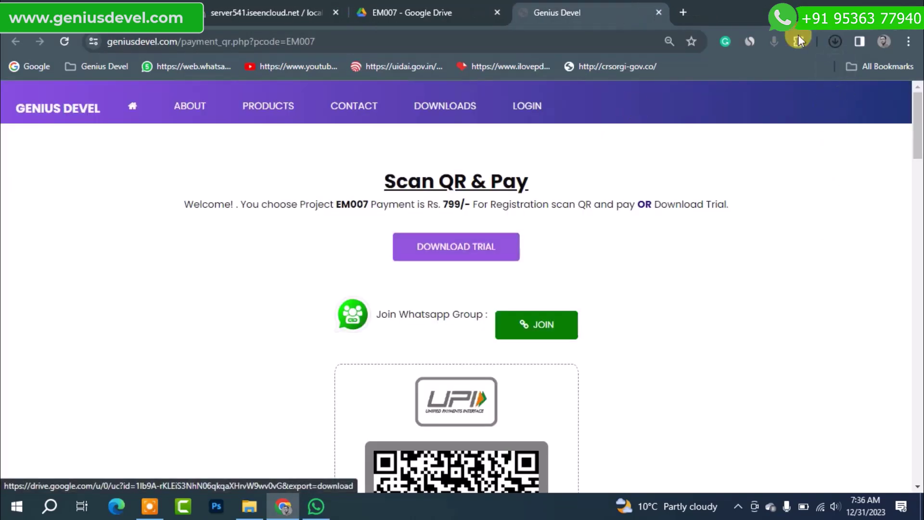
click(868, 5)
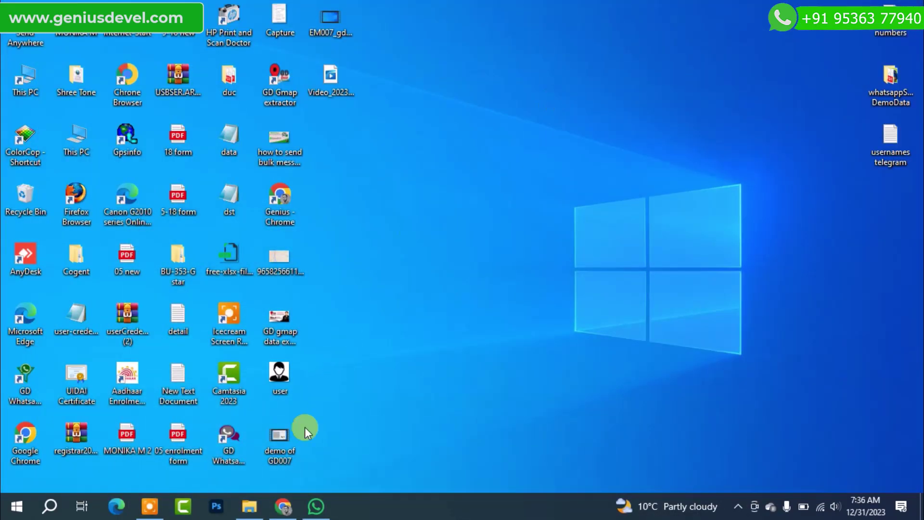
Step: Extract the downloaded EM007 RAR archive into Downloads with Extract Here
click(249, 505)
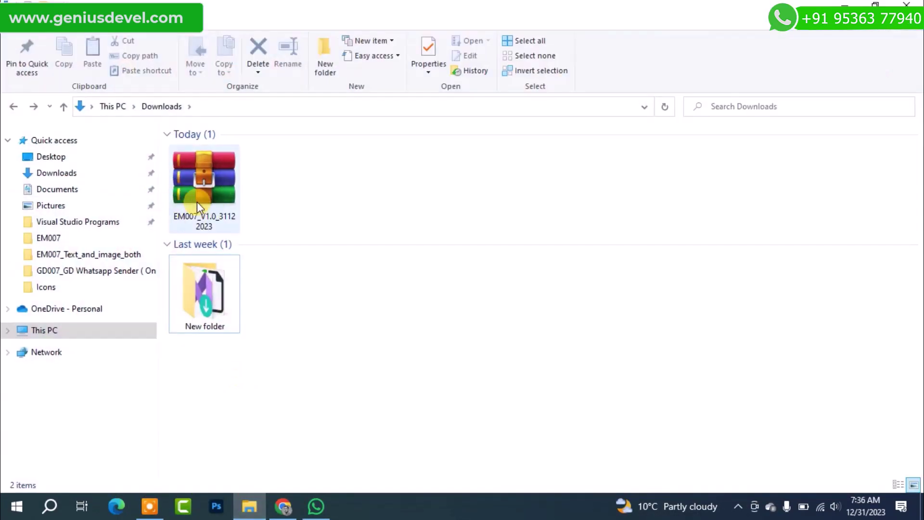
right_click(198, 194)
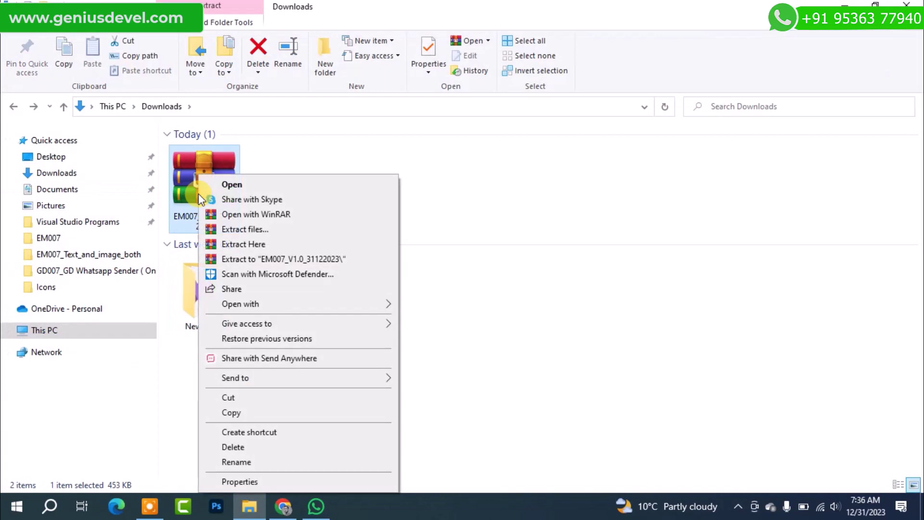
click(267, 244)
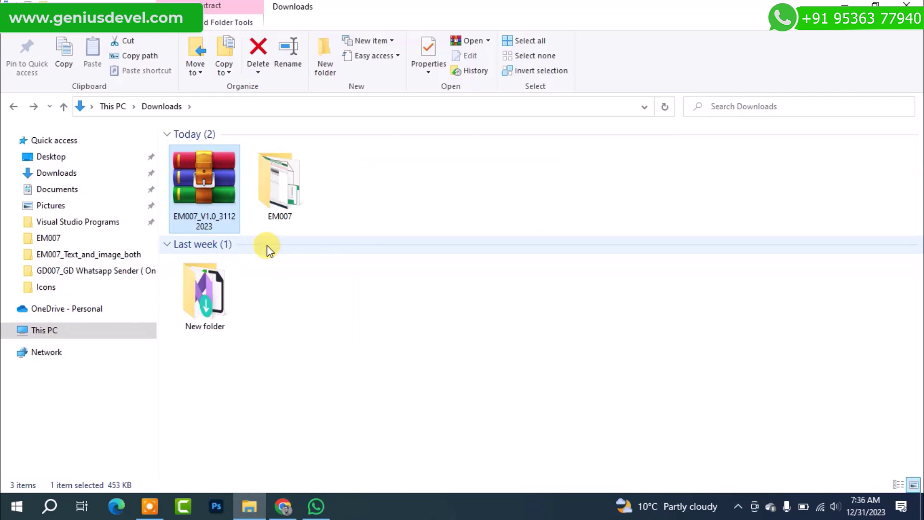
Step: Open the extracted EM007 folder and run the disablePopup registry file
double_click(290, 191)
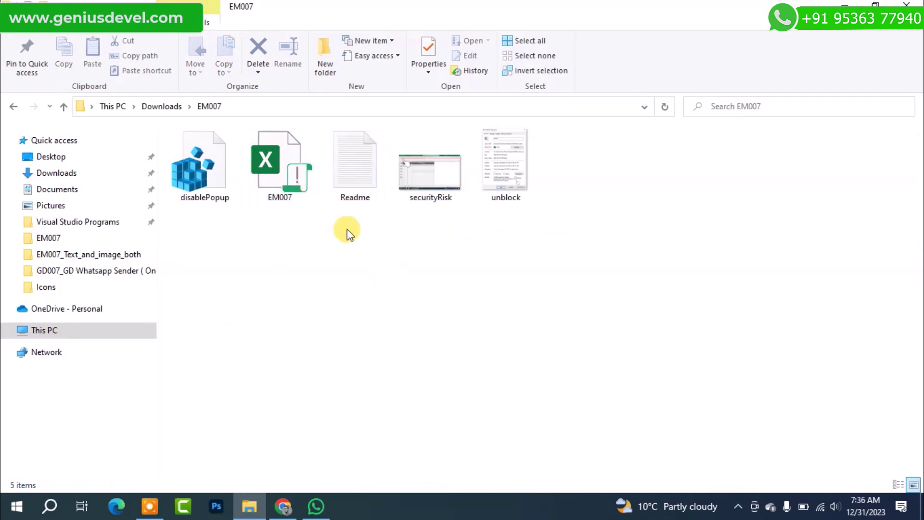
click(297, 196)
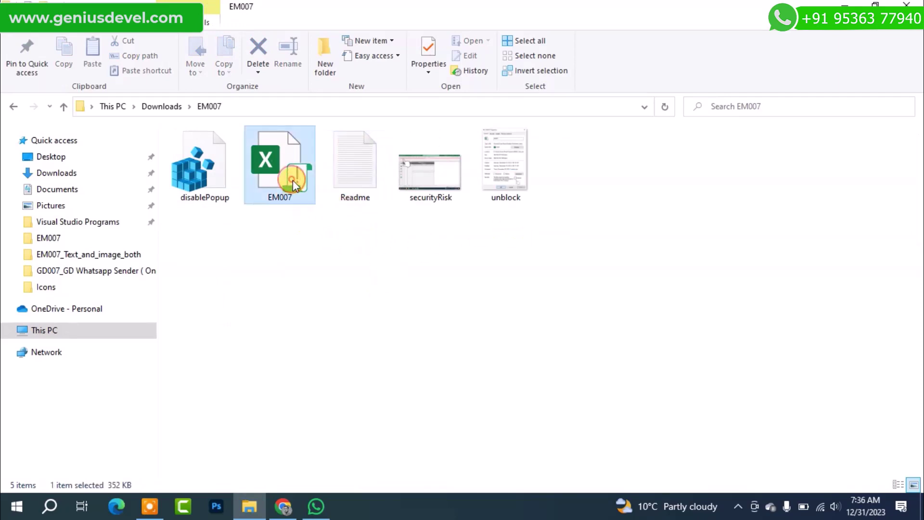
click(194, 178)
double_click(193, 178)
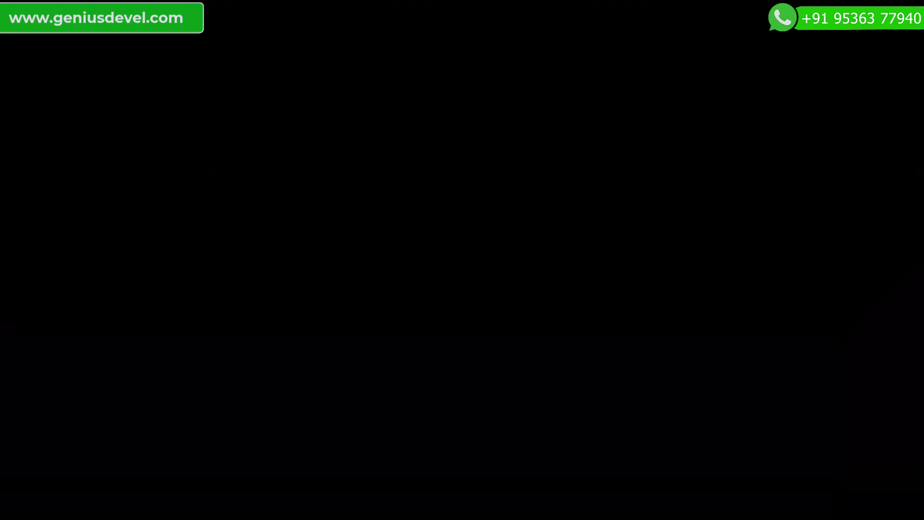
Step: Approve adding the disablePopup entries to the registry, then minimise the EM007 folder window
click(381, 343)
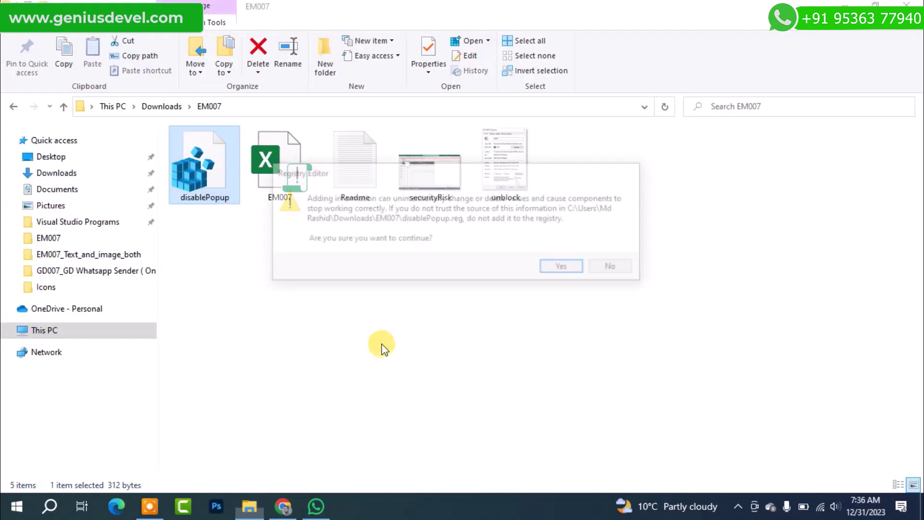
click(566, 268)
click(596, 257)
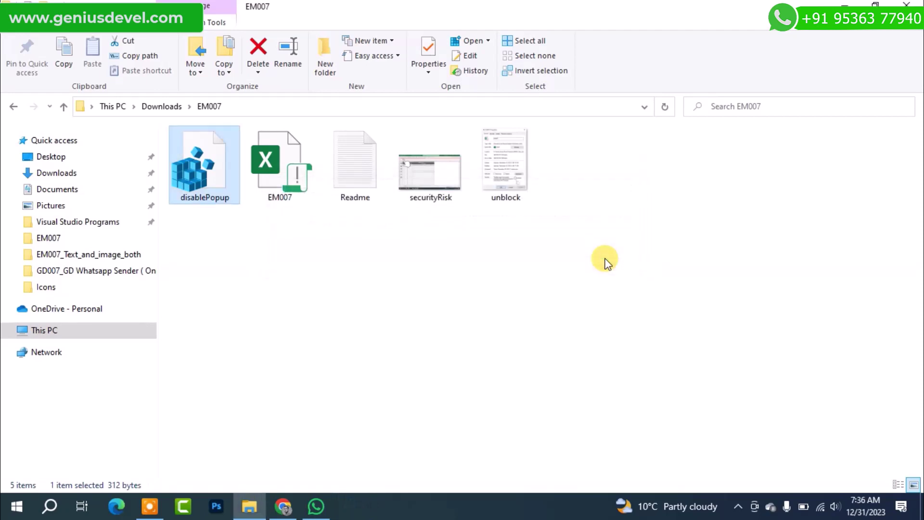
click(849, 4)
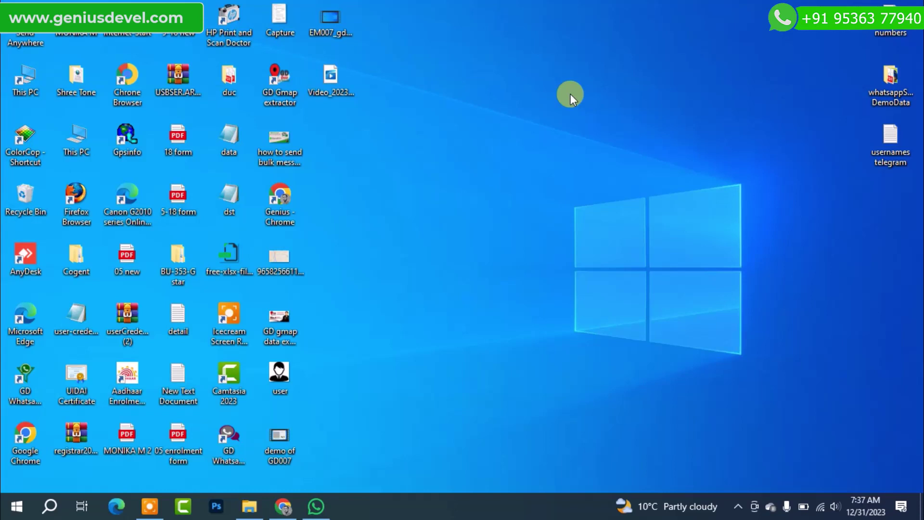
click(50, 506)
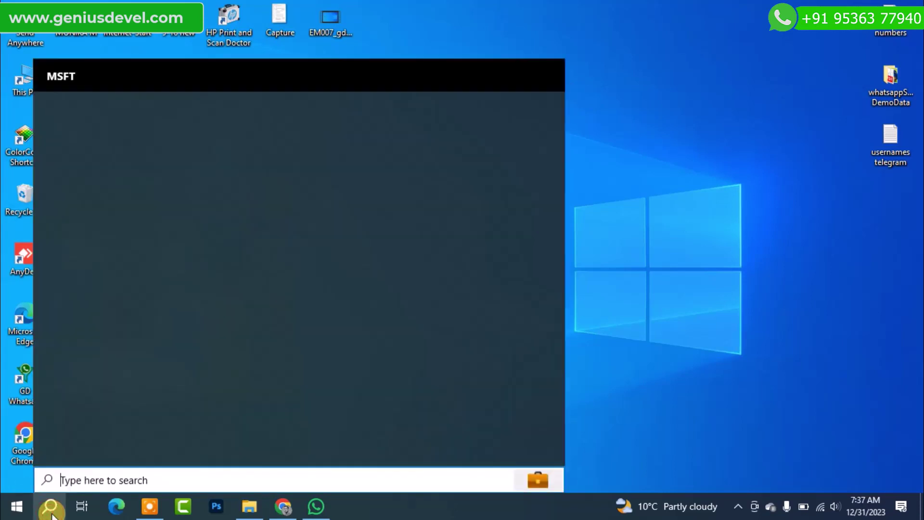
text(store)
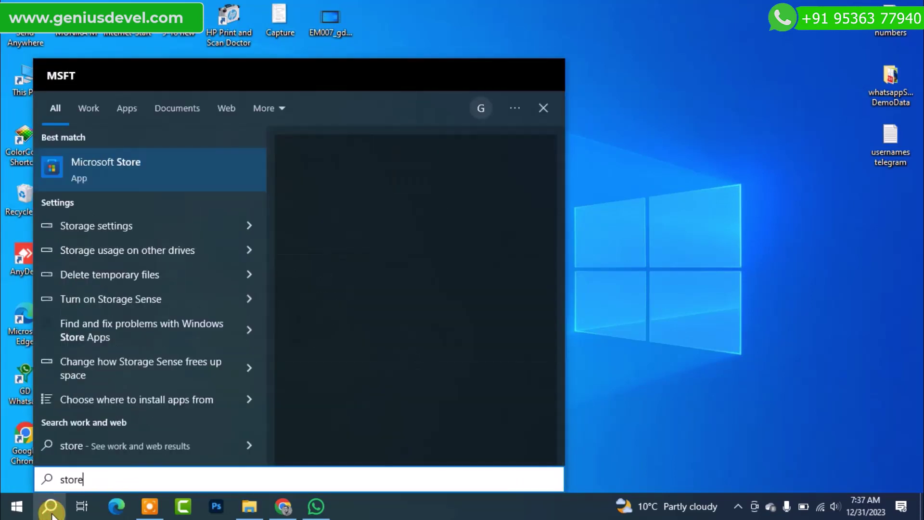
click(119, 179)
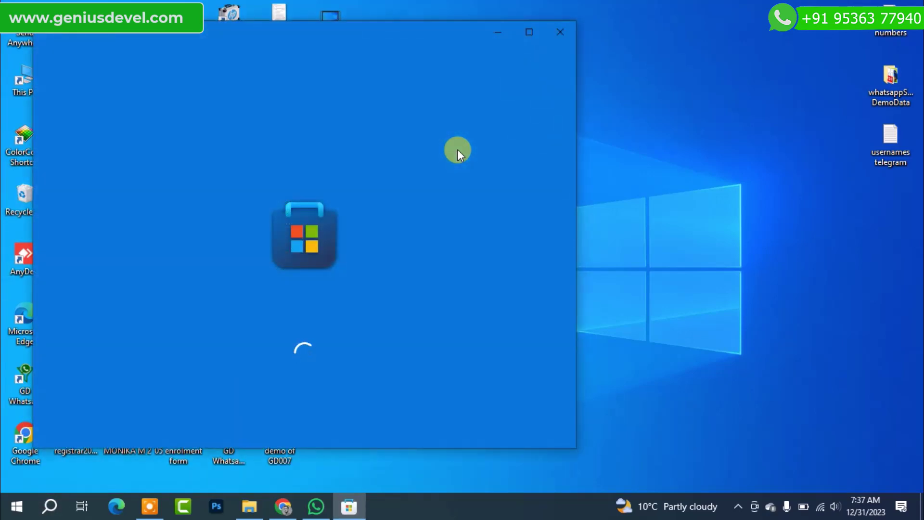
click(563, 32)
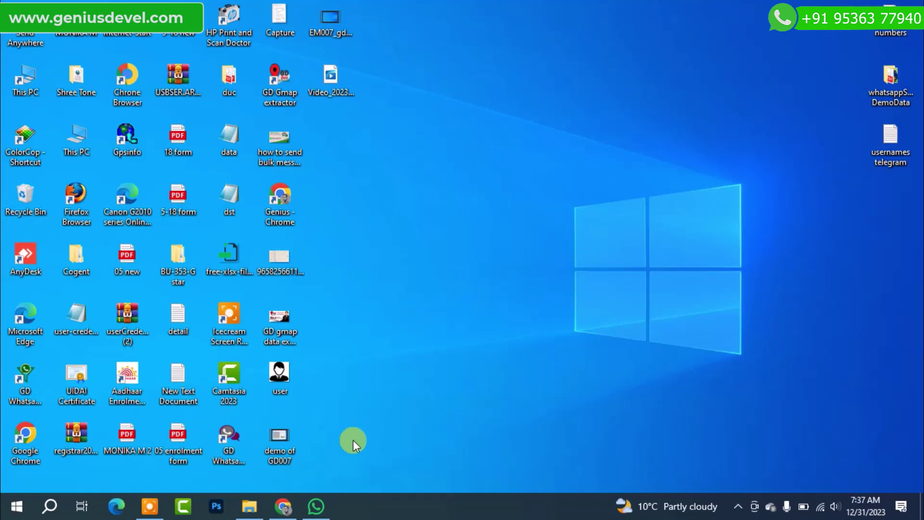
click(317, 506)
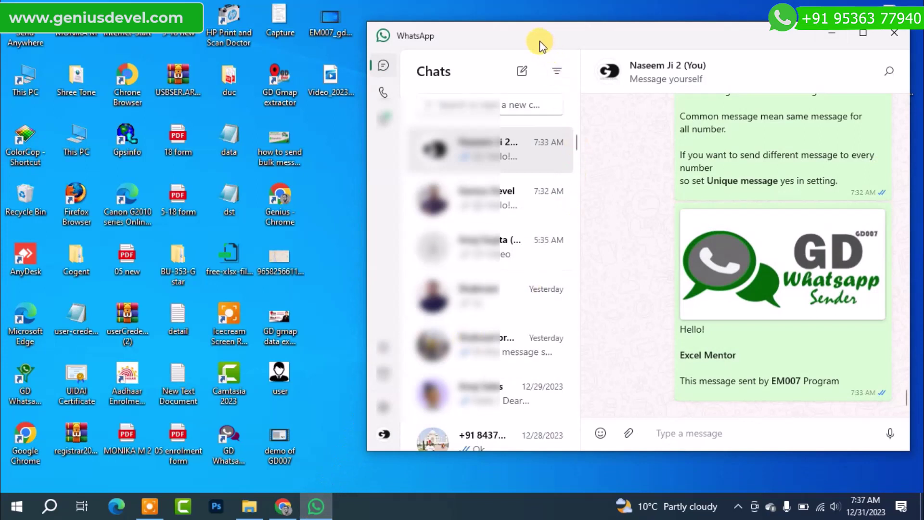
drag(541, 41, 455, 42)
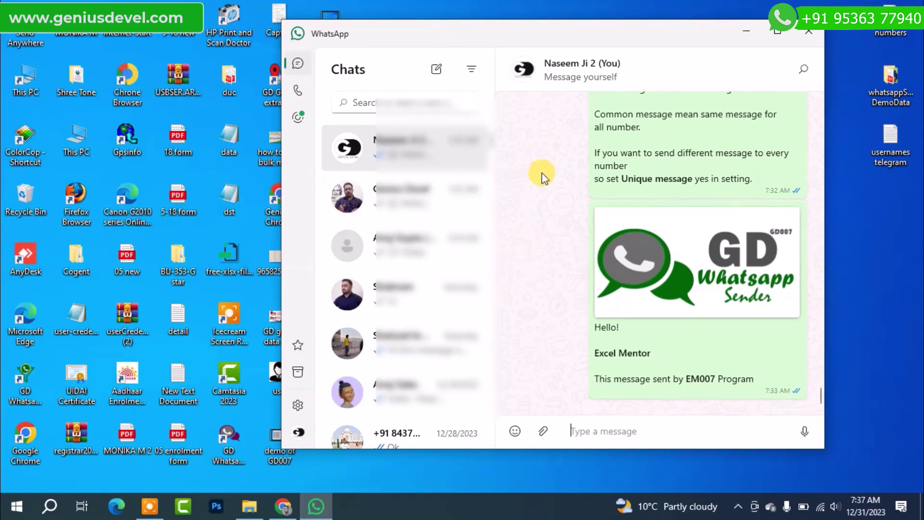
click(738, 33)
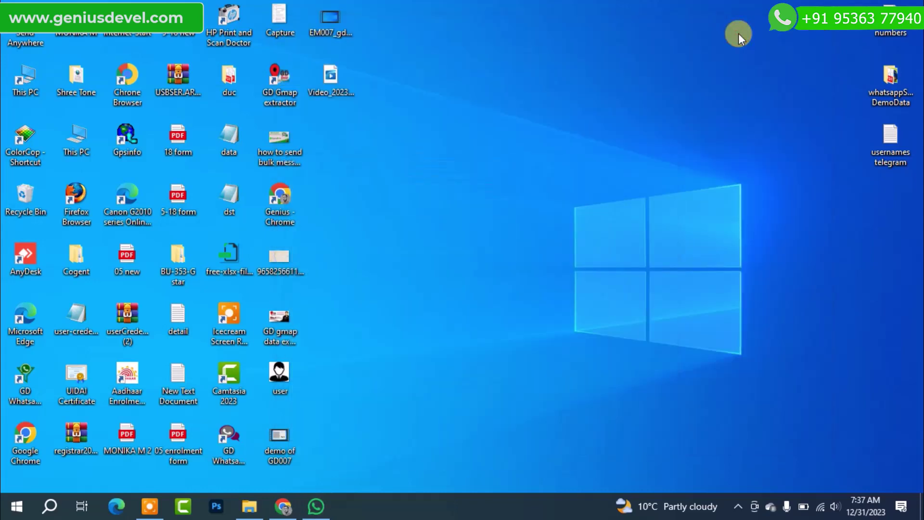
click(313, 503)
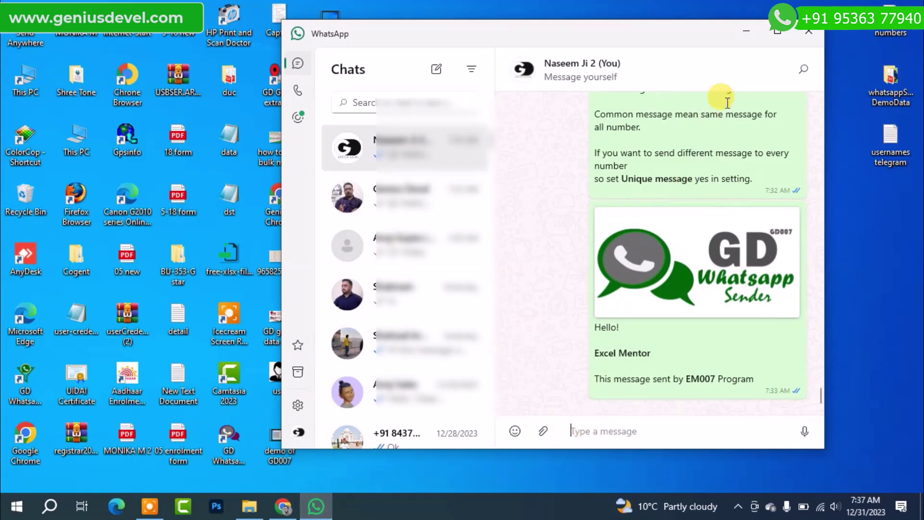
click(745, 31)
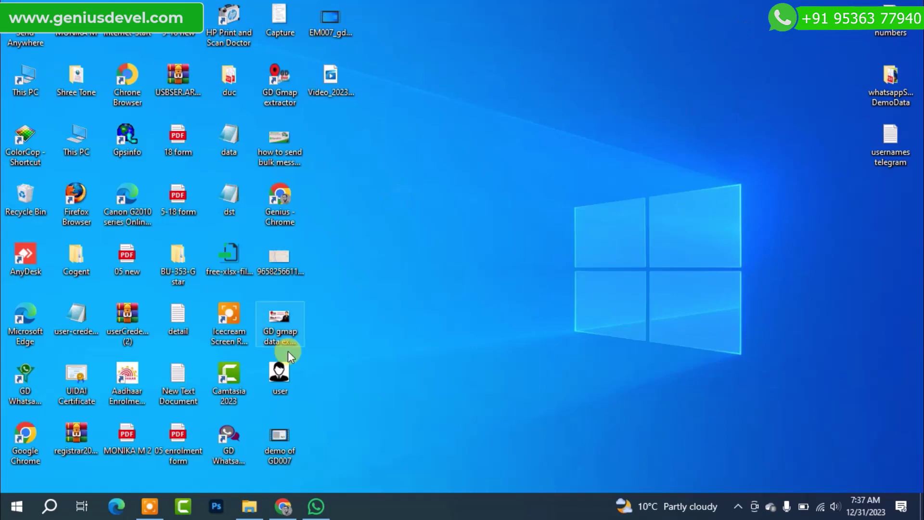
Step: Open the EM007 workbook in Excel, enable editing, then close it again
click(249, 506)
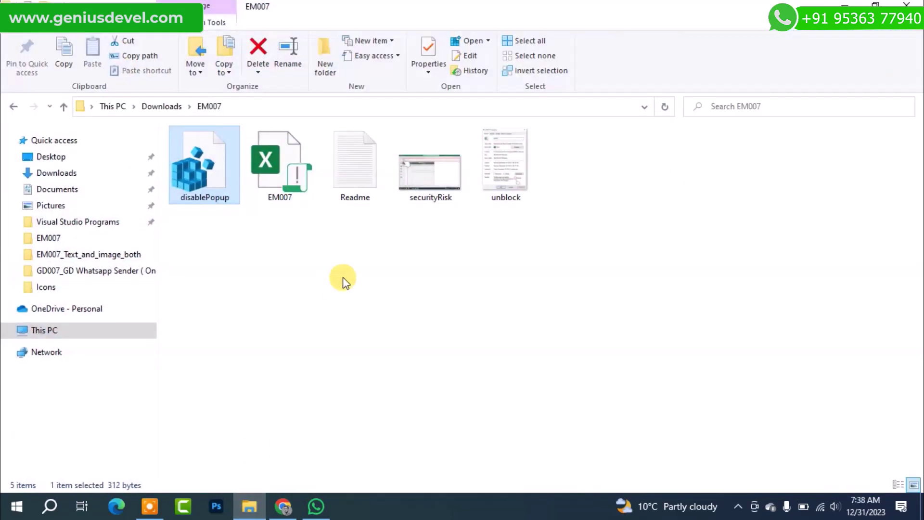
click(297, 177)
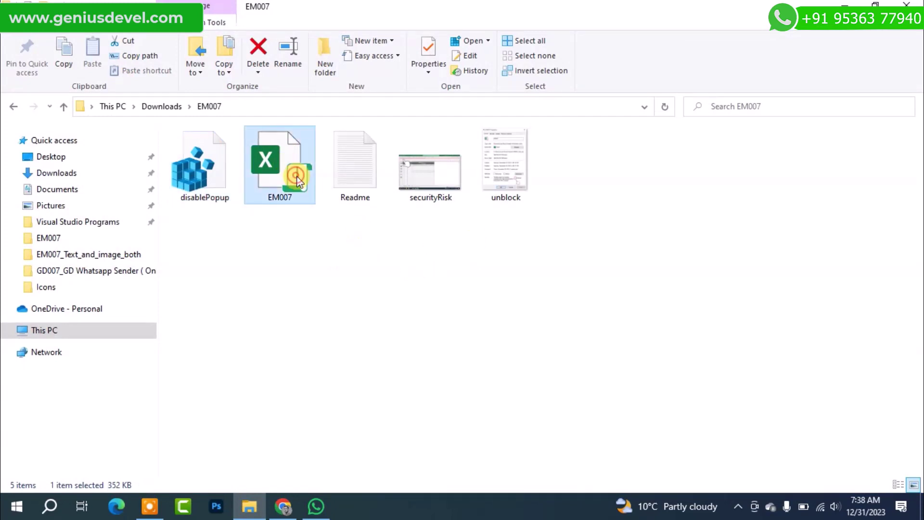
double_click(296, 180)
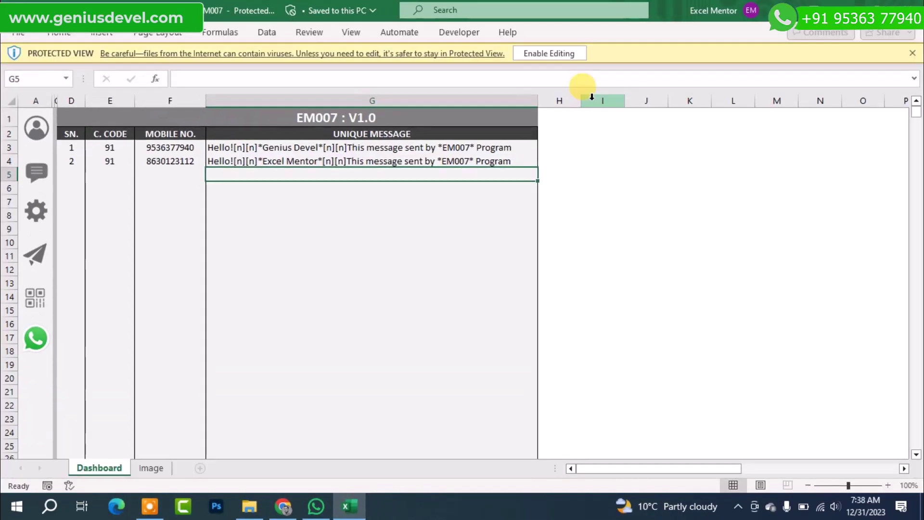
click(544, 55)
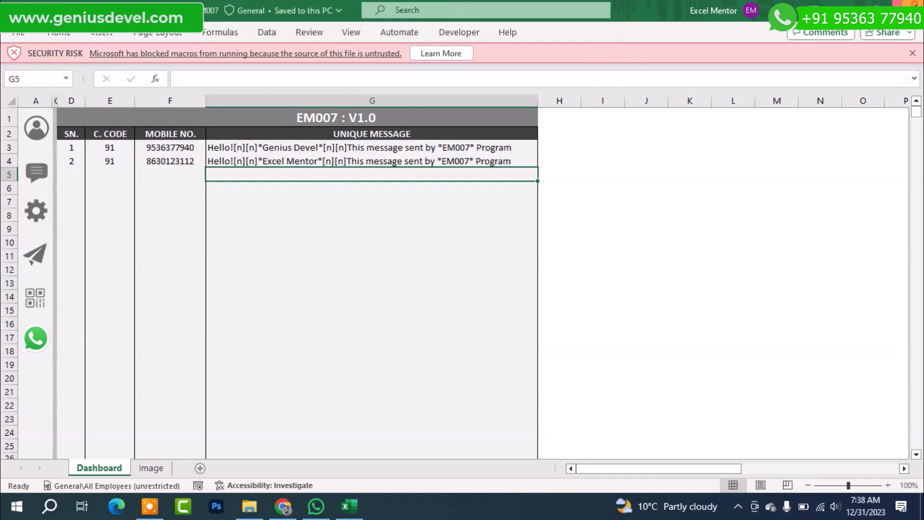
click(912, 11)
Step: Tick Unblock in the EM007 file's Properties, apply it, and reopen the workbook
click(250, 504)
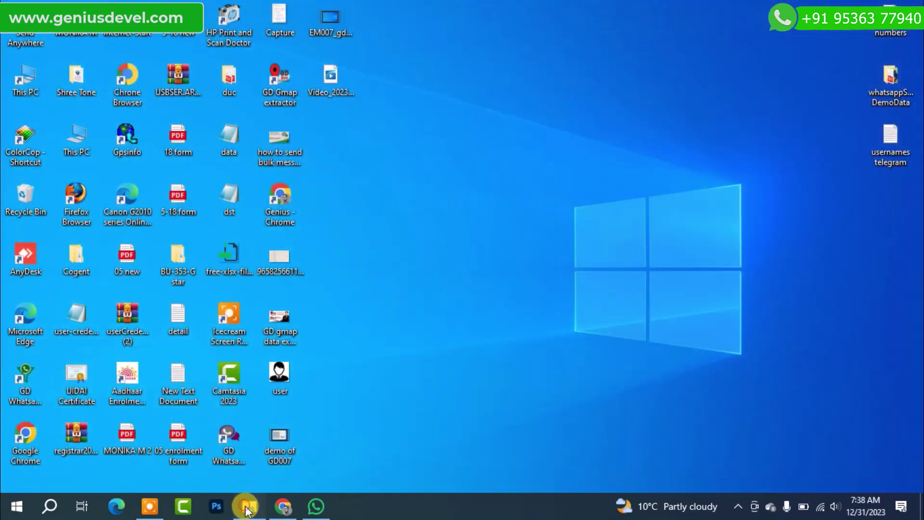
right_click(268, 171)
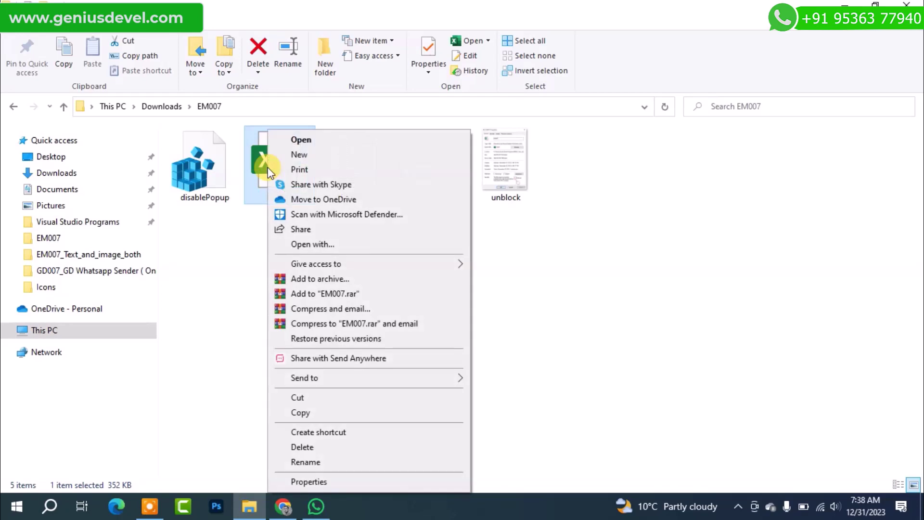
click(317, 479)
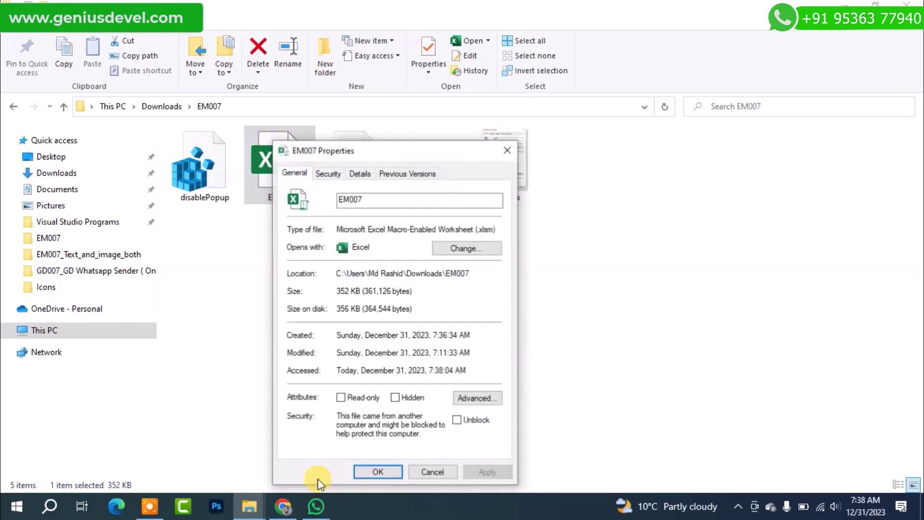
click(456, 422)
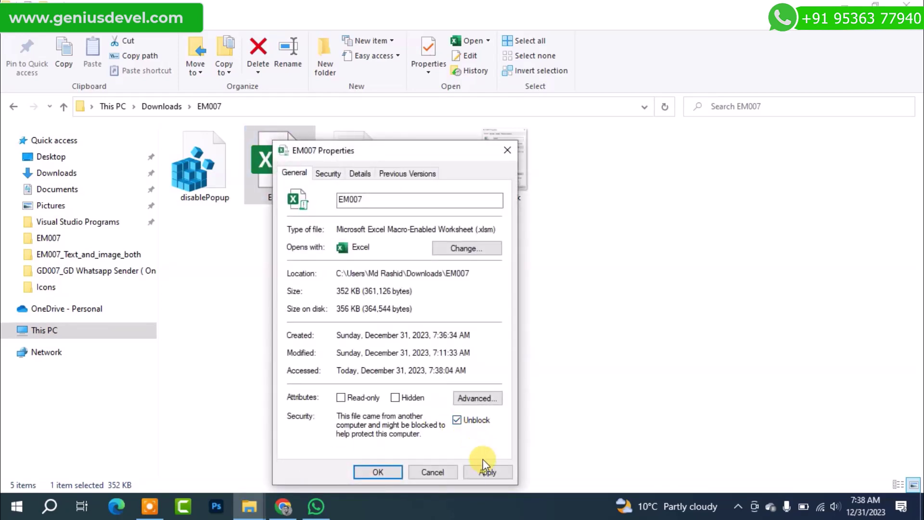
click(485, 471)
click(375, 472)
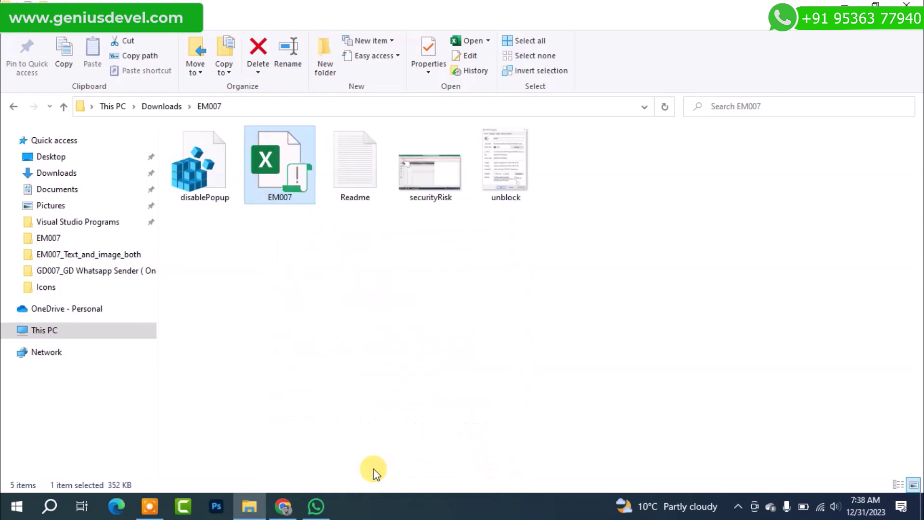
click(312, 162)
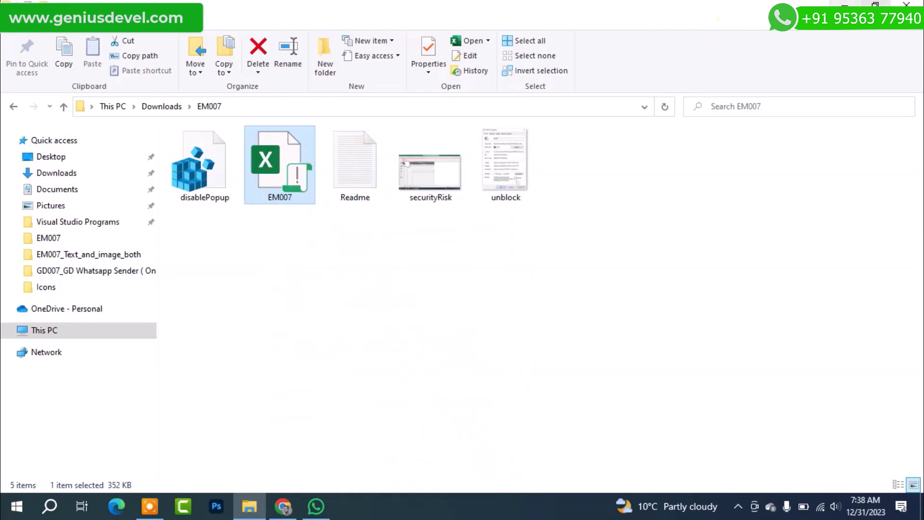
click(847, 3)
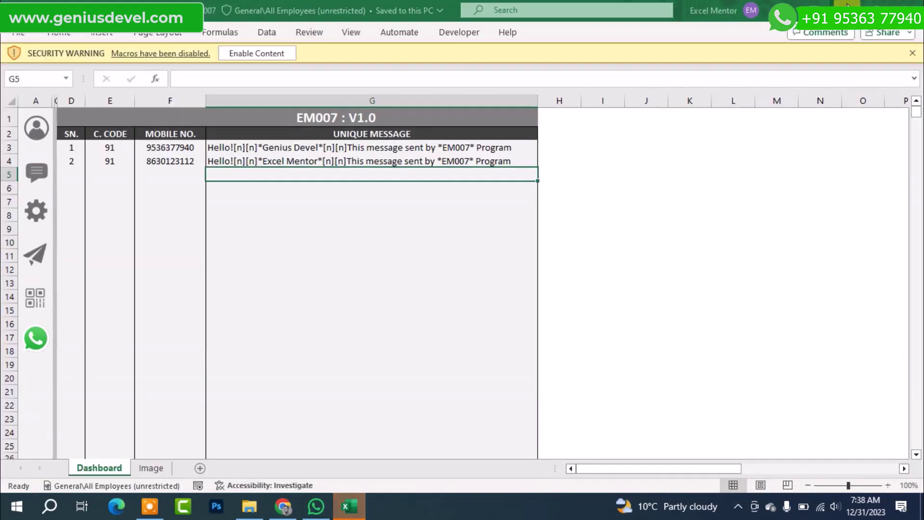
Step: Enable the workbook's macros and submit the registration form for Trial mode
click(246, 57)
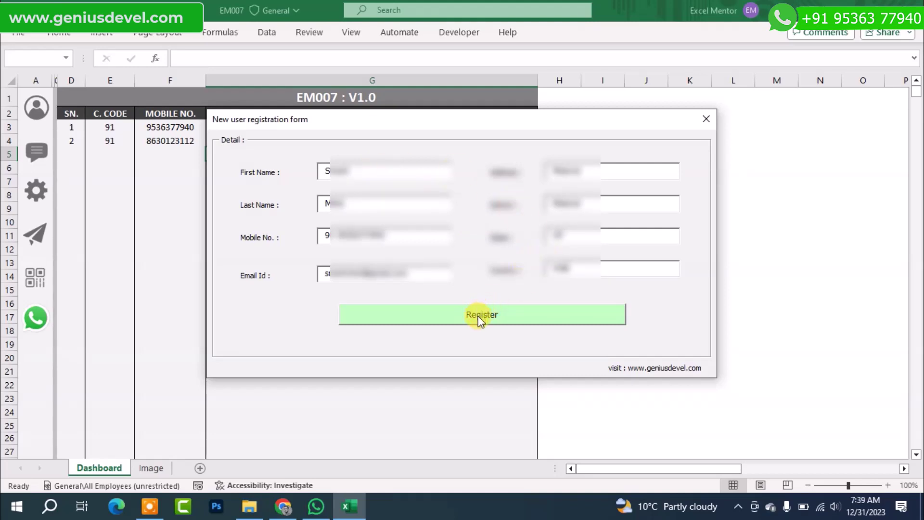
click(478, 315)
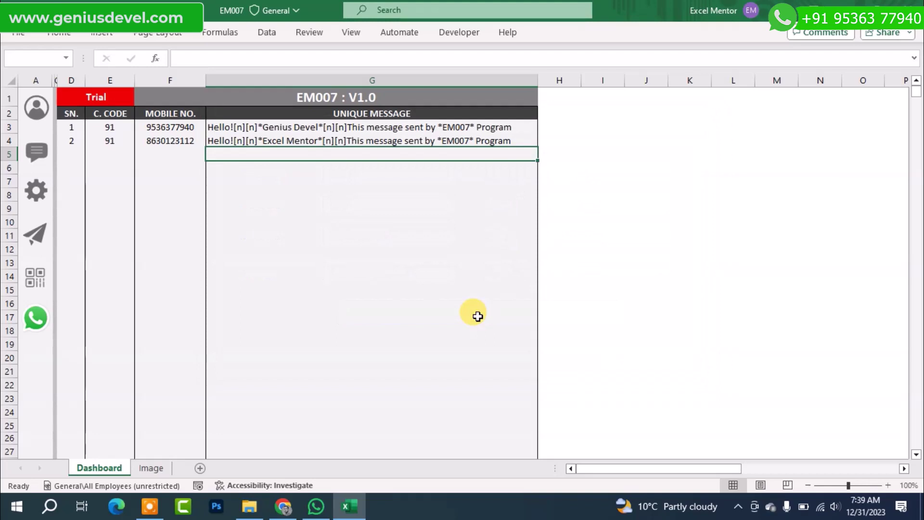
click(216, 221)
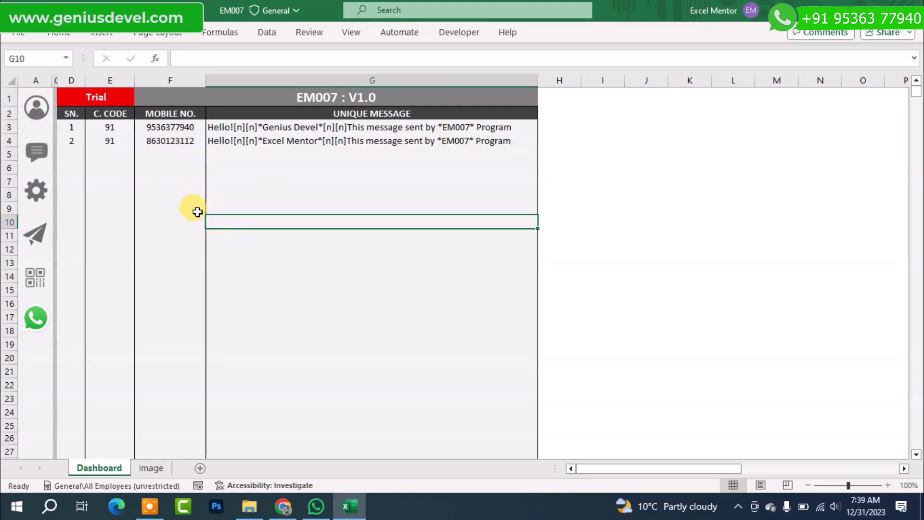
Step: Review the registered user information, then bring up the common Message editor
click(38, 113)
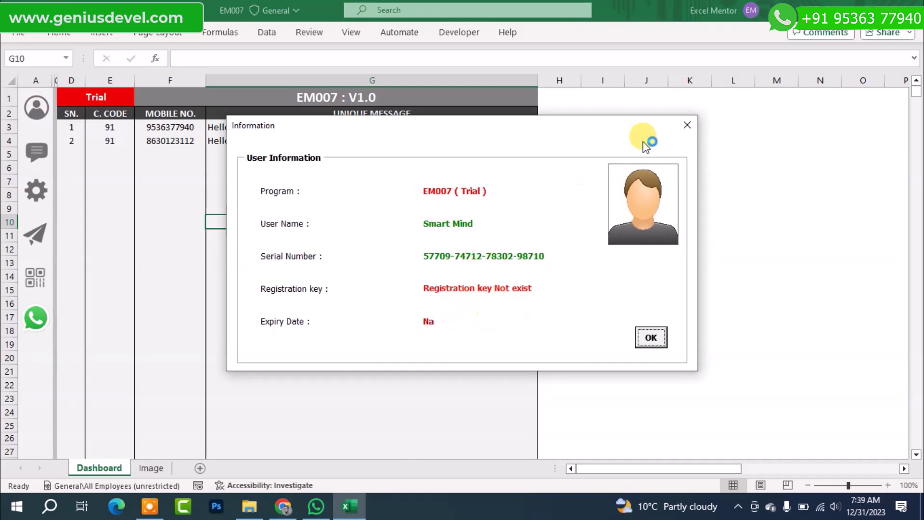
click(650, 337)
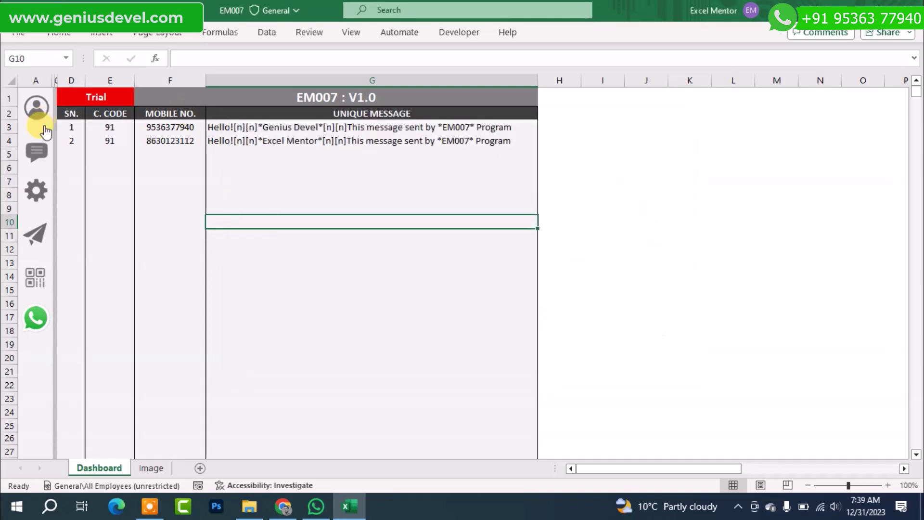
click(34, 153)
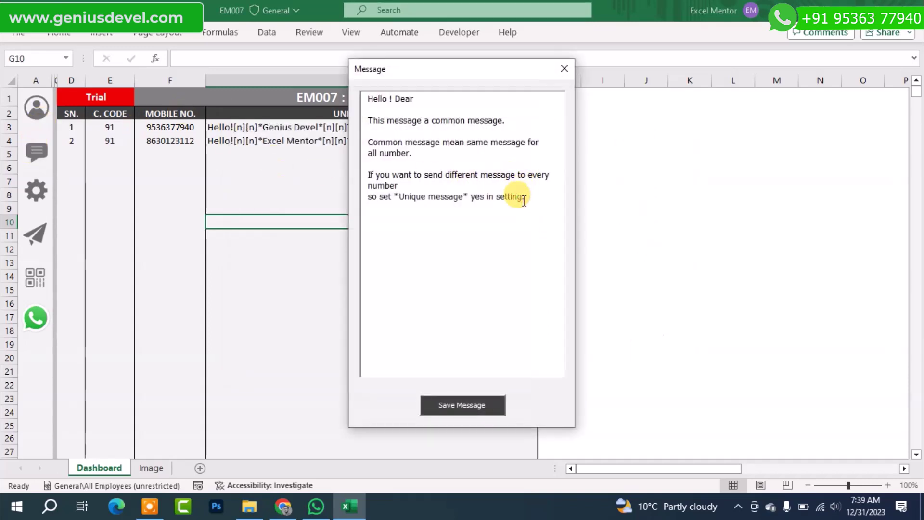
drag(524, 201, 359, 102)
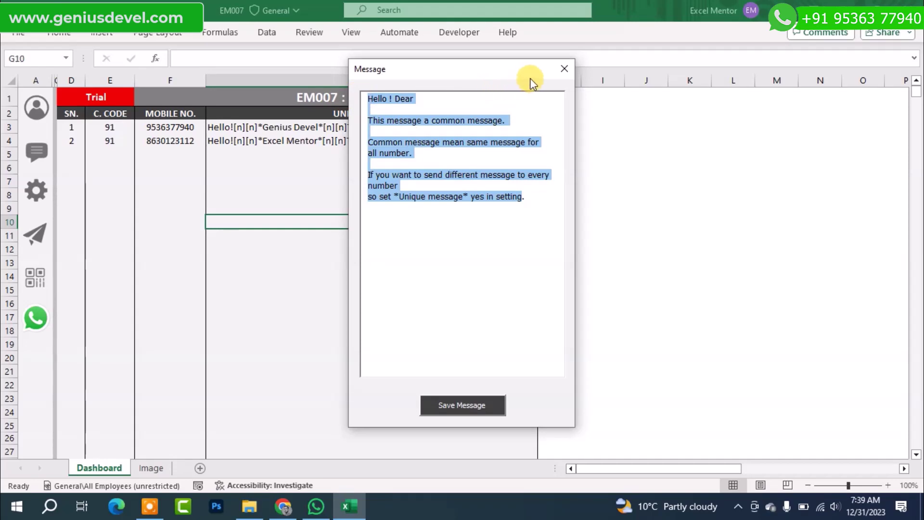
click(564, 70)
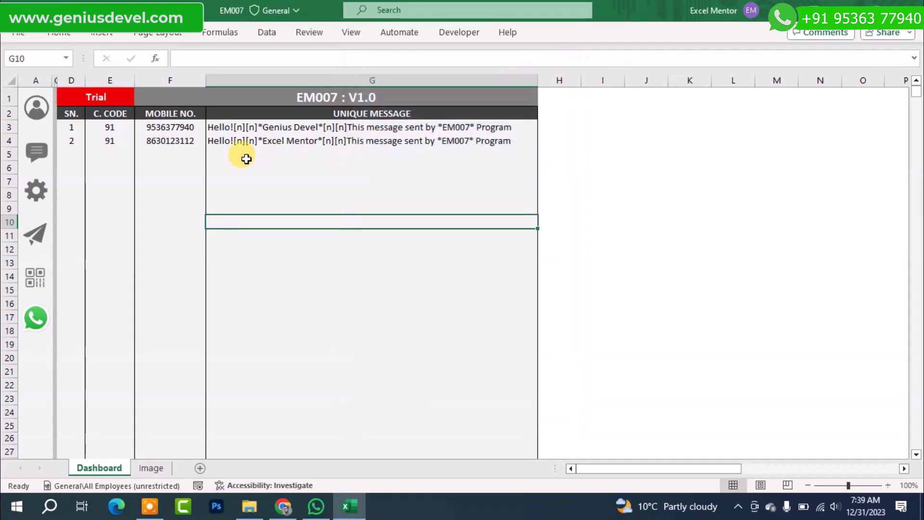
click(285, 128)
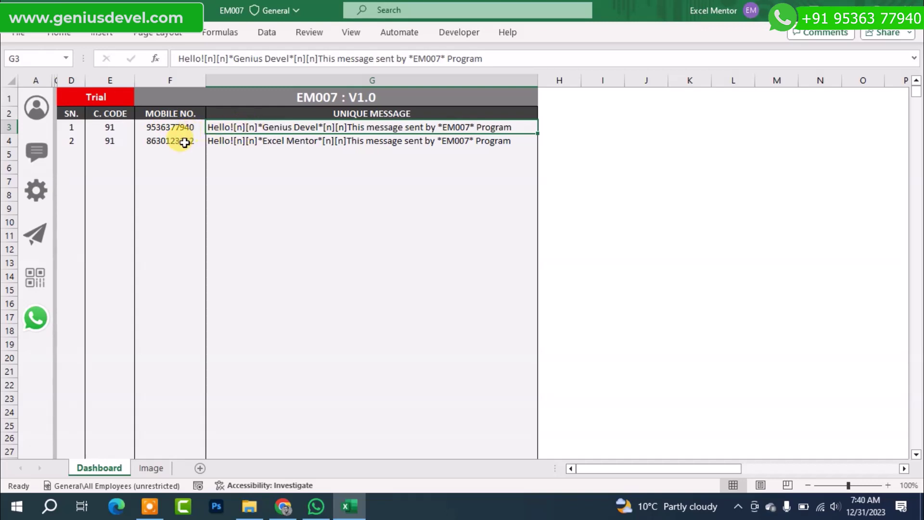
click(277, 141)
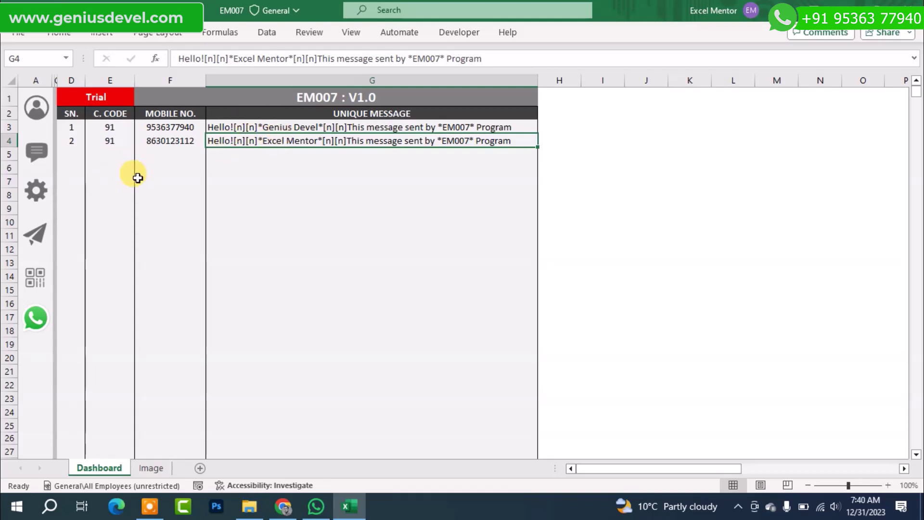
click(36, 153)
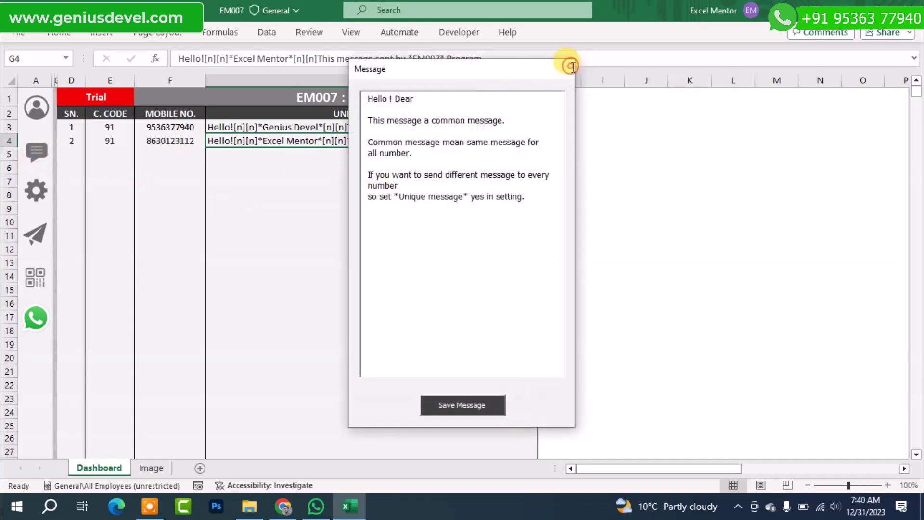
click(564, 69)
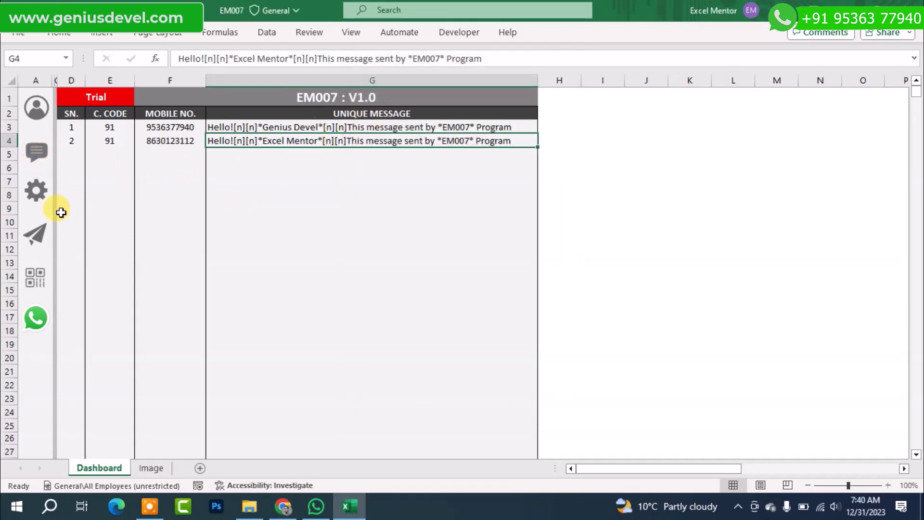
Step: Save sender settings: Unique Message No, type Image with Text, contacts 1 to 10
click(45, 197)
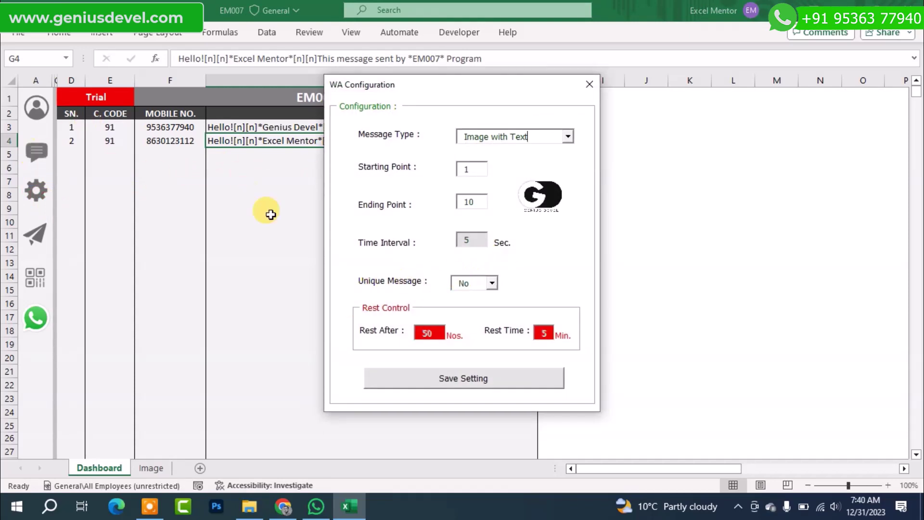
click(492, 283)
click(469, 297)
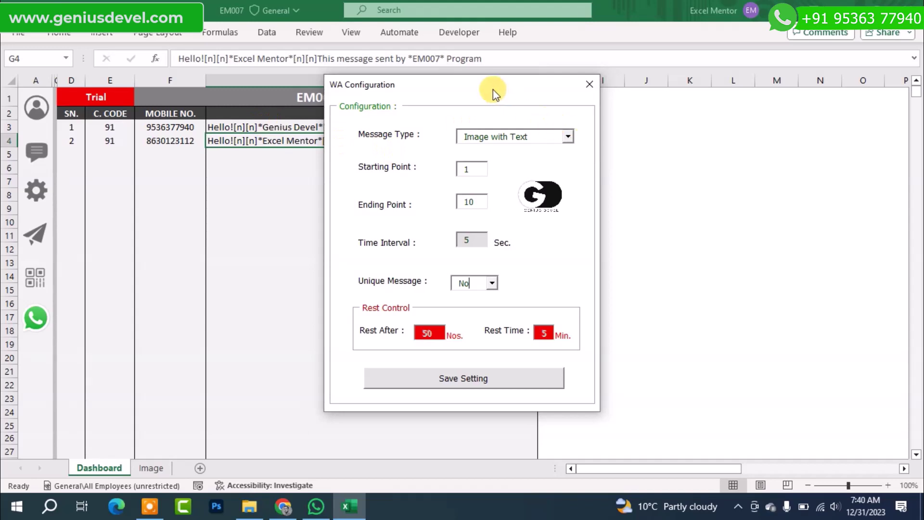
drag(490, 86, 417, 85)
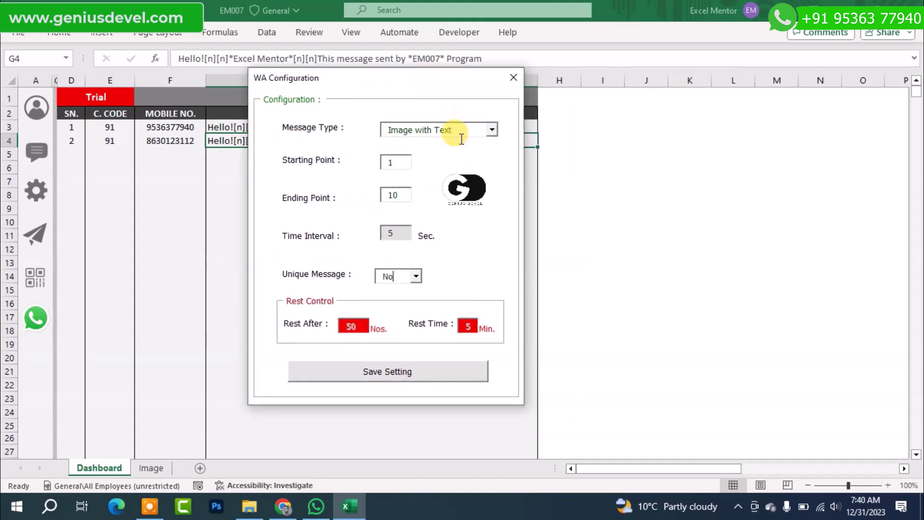
click(492, 129)
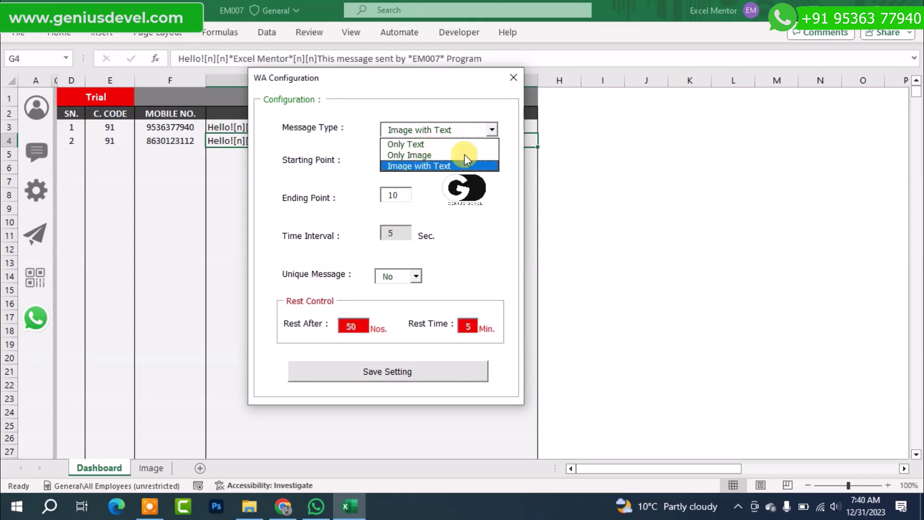
click(503, 142)
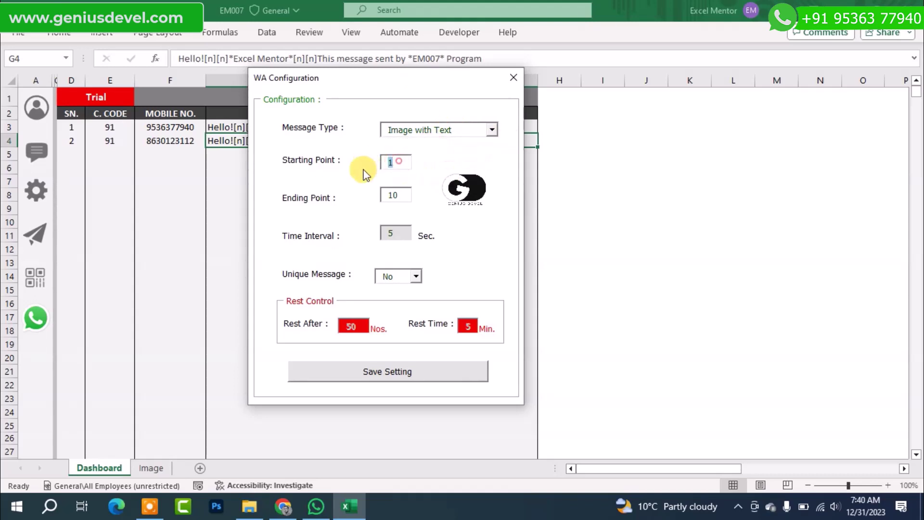
double_click(392, 195)
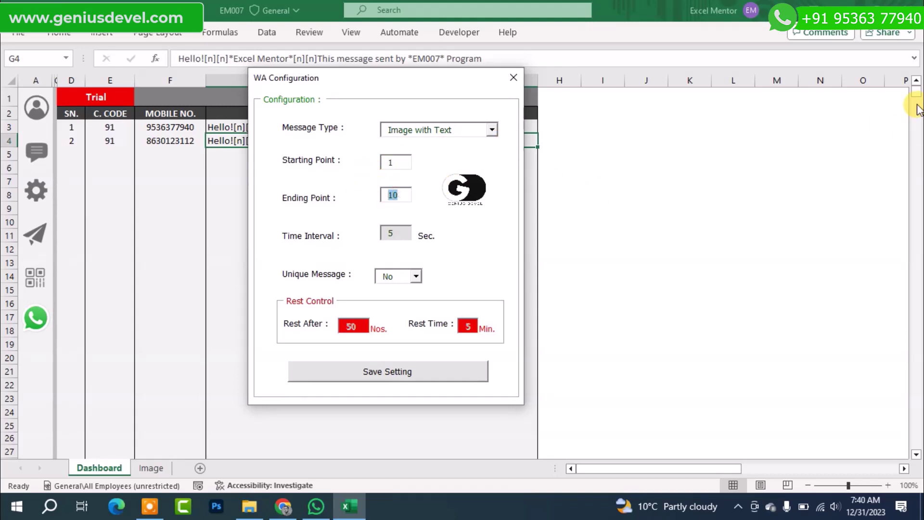
drag(916, 92, 901, 367)
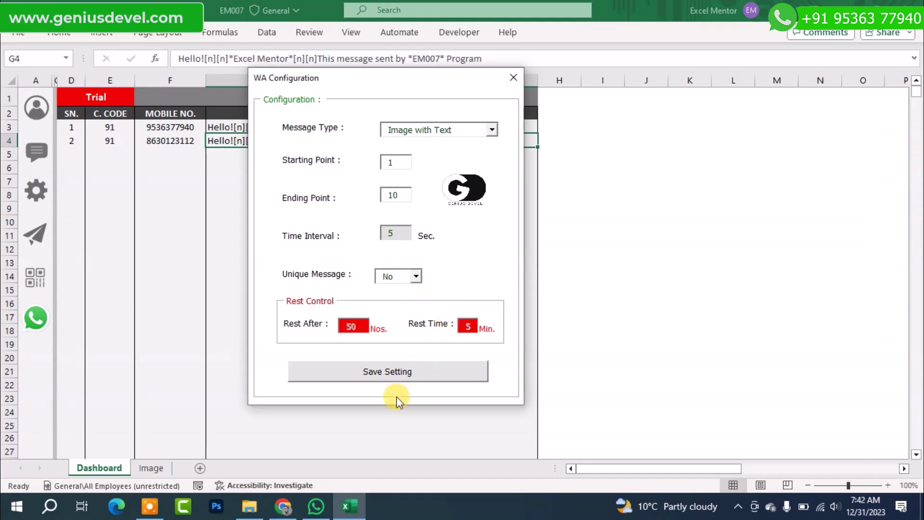
click(385, 373)
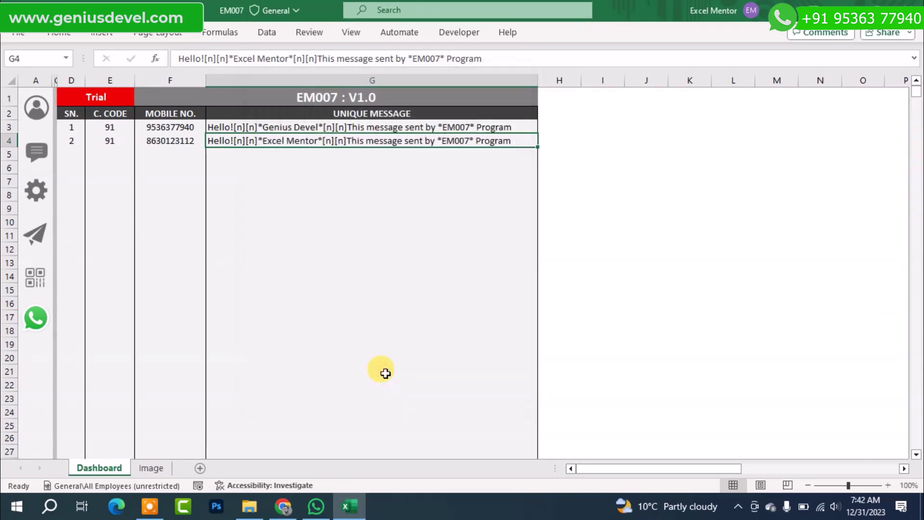
click(154, 469)
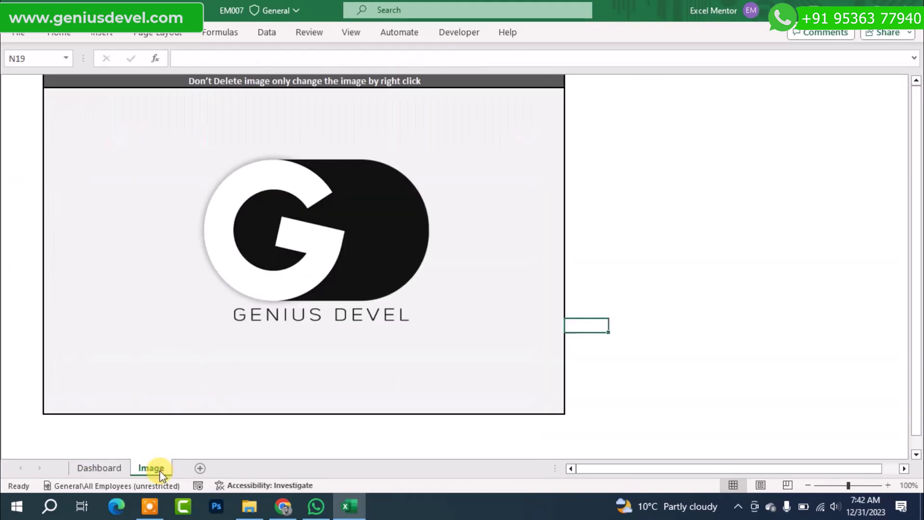
click(326, 208)
right_click(327, 208)
mouse_move(380, 279)
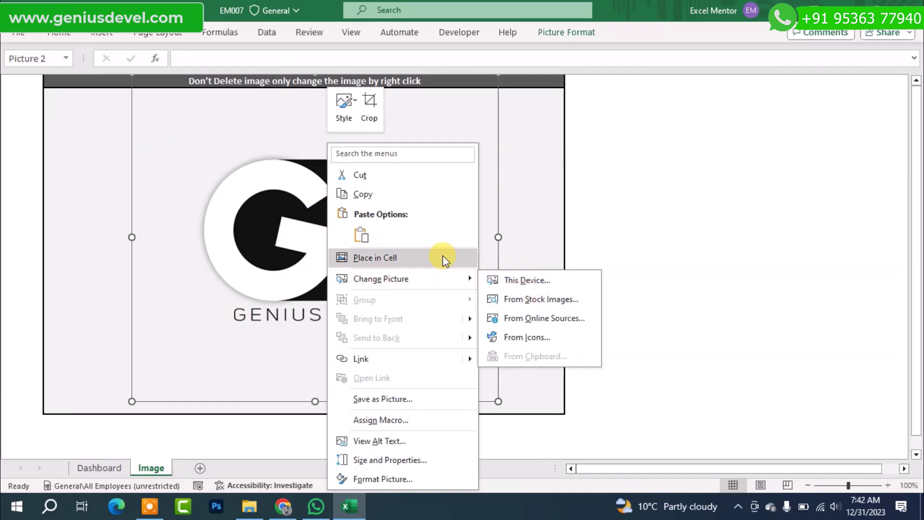
key(Escape)
key(Escape)
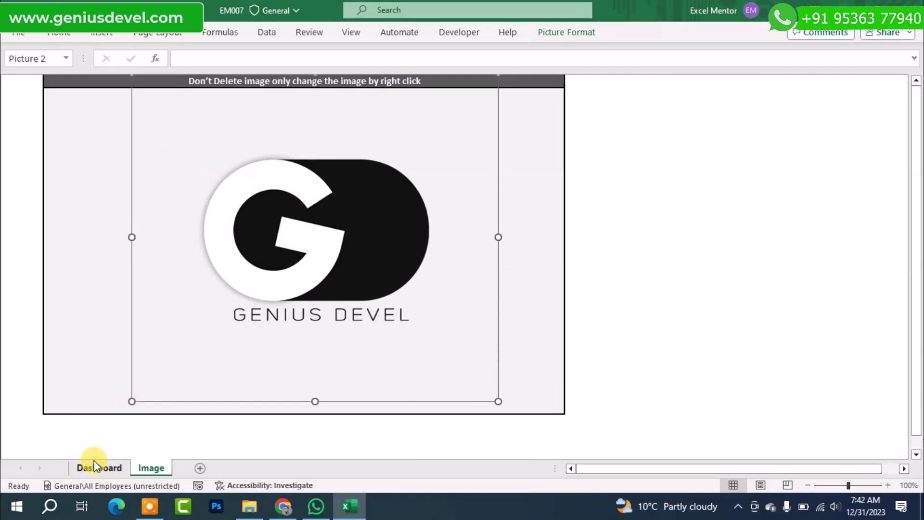
click(96, 466)
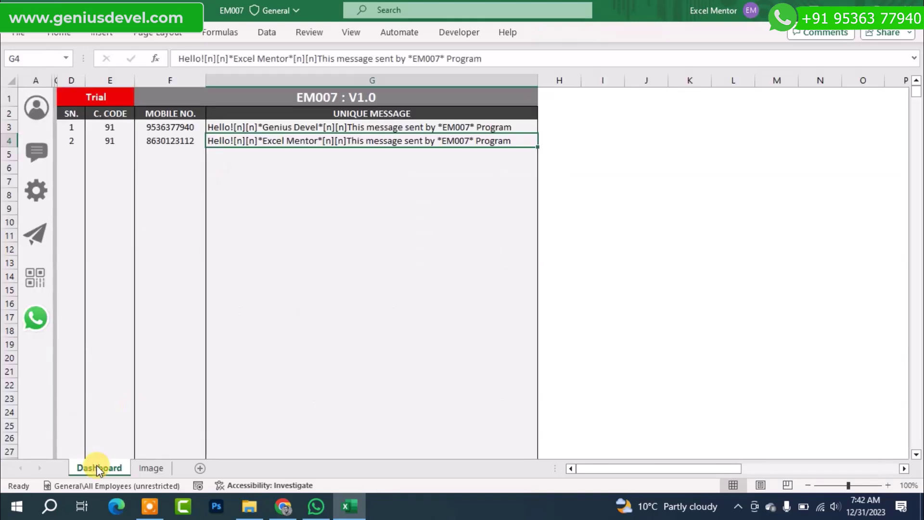
Step: Change the message type to Only Text, keep Unique Message No, and save
click(36, 190)
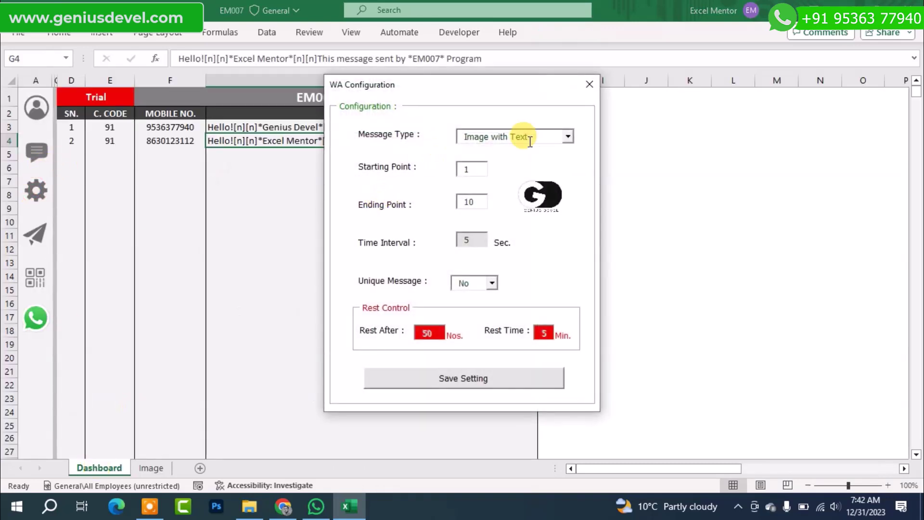
click(568, 136)
click(510, 151)
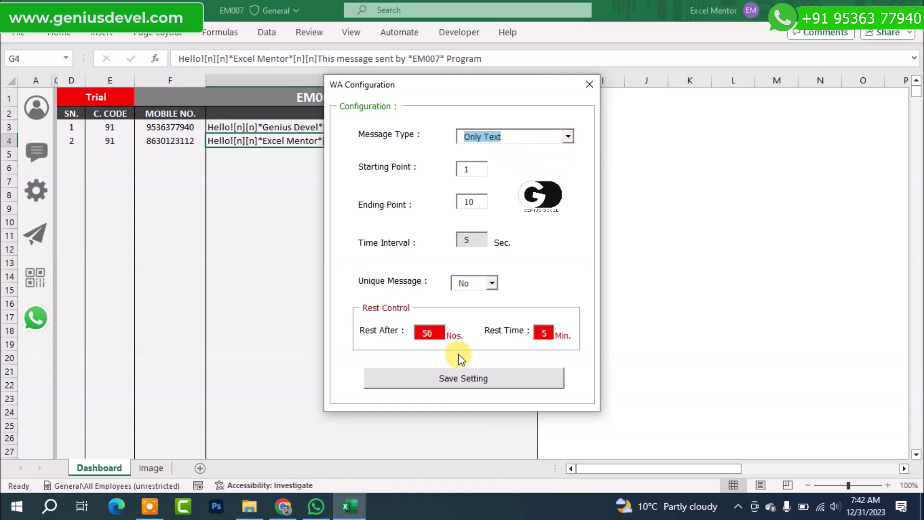
click(491, 283)
click(492, 283)
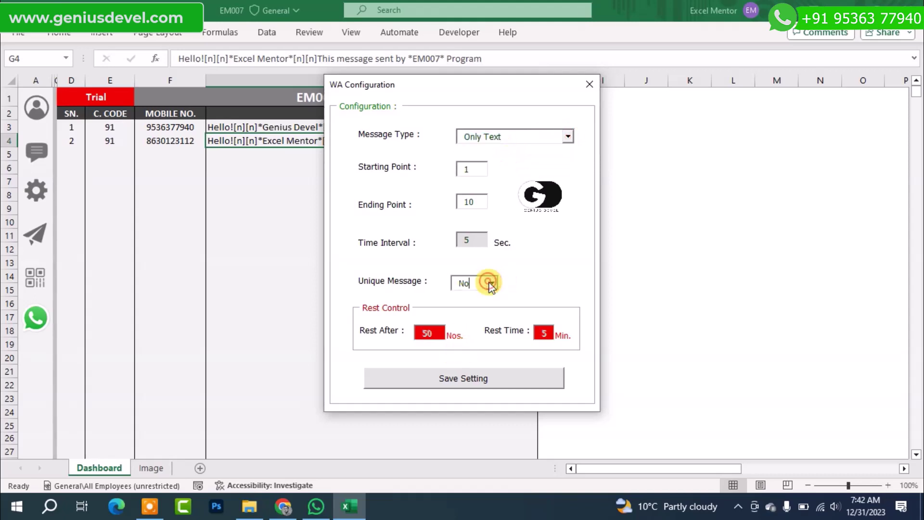
click(444, 377)
Step: Review the common message, then briefly check the WhatsApp chat
click(36, 152)
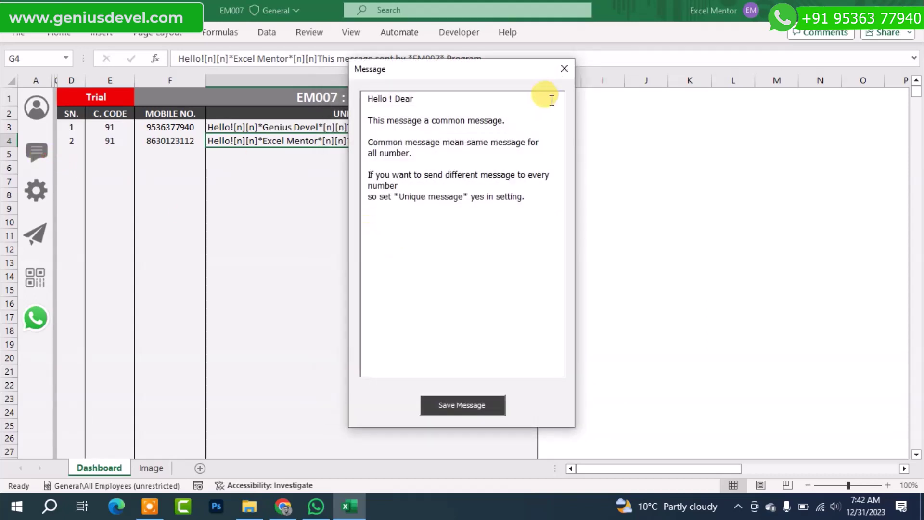
click(564, 69)
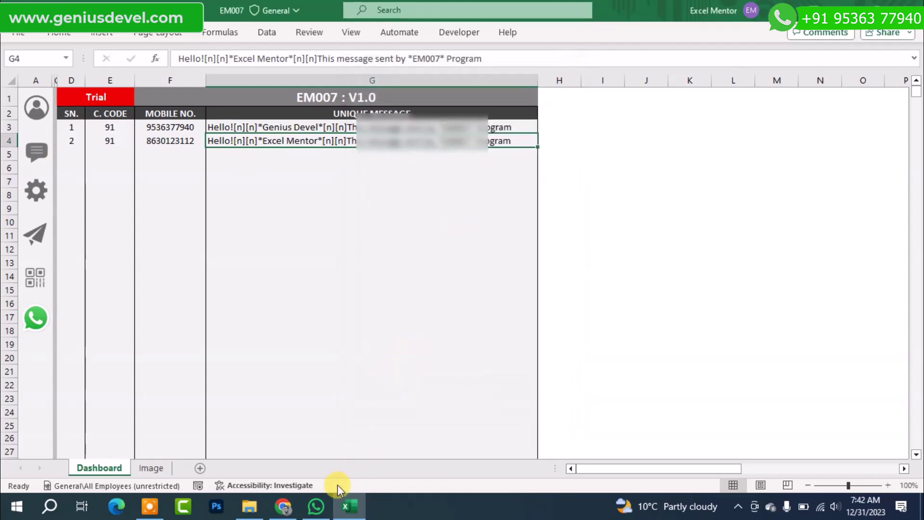
click(318, 506)
click(319, 507)
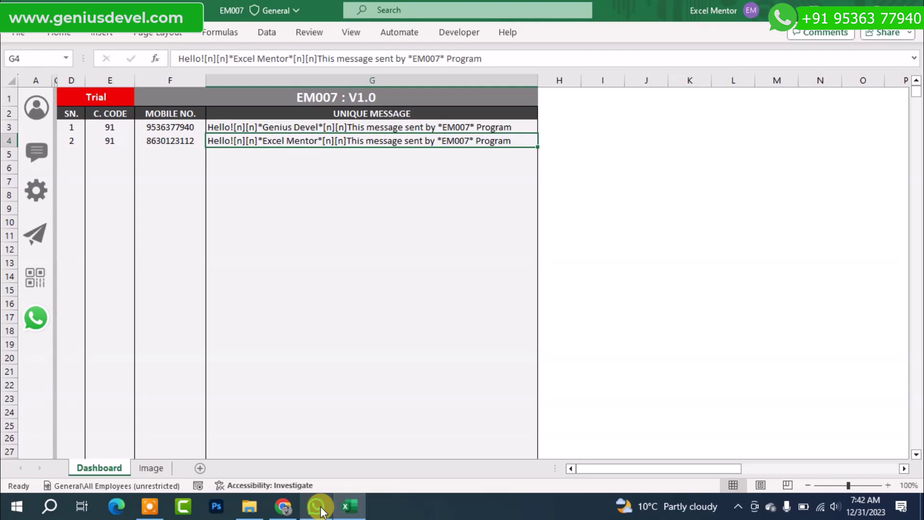
Step: Send the common text message to all contacts, accepting the trial notice and Task Completed box
click(32, 235)
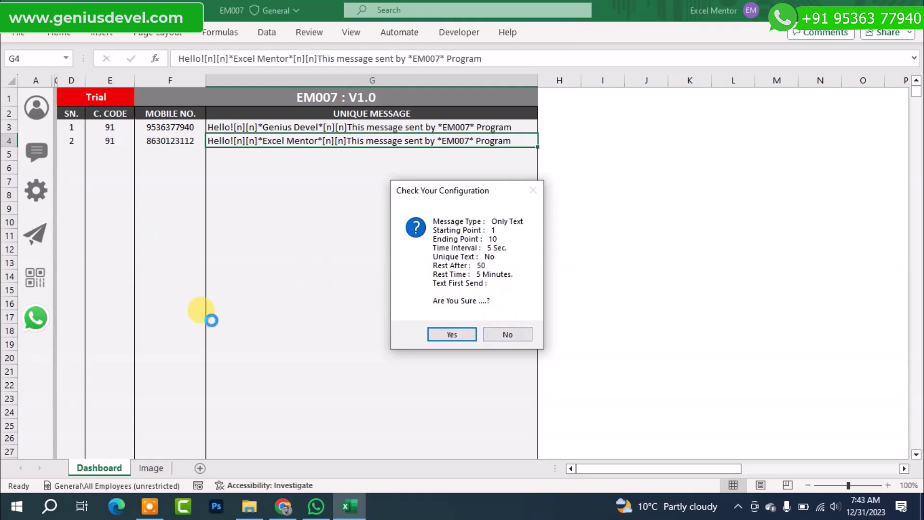
click(452, 335)
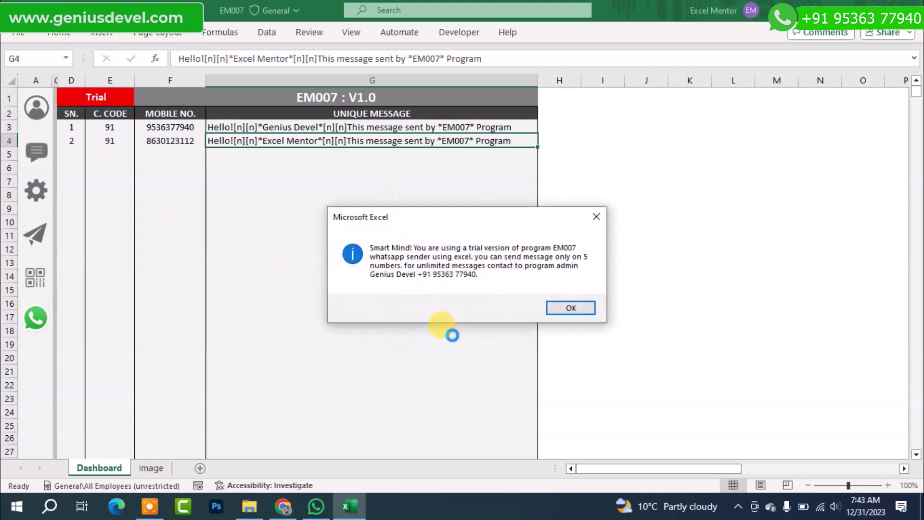
click(559, 306)
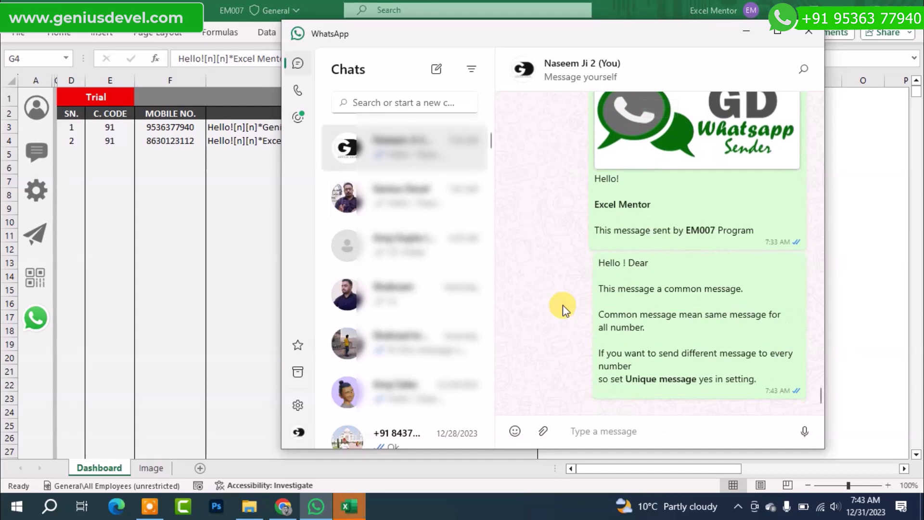
click(746, 31)
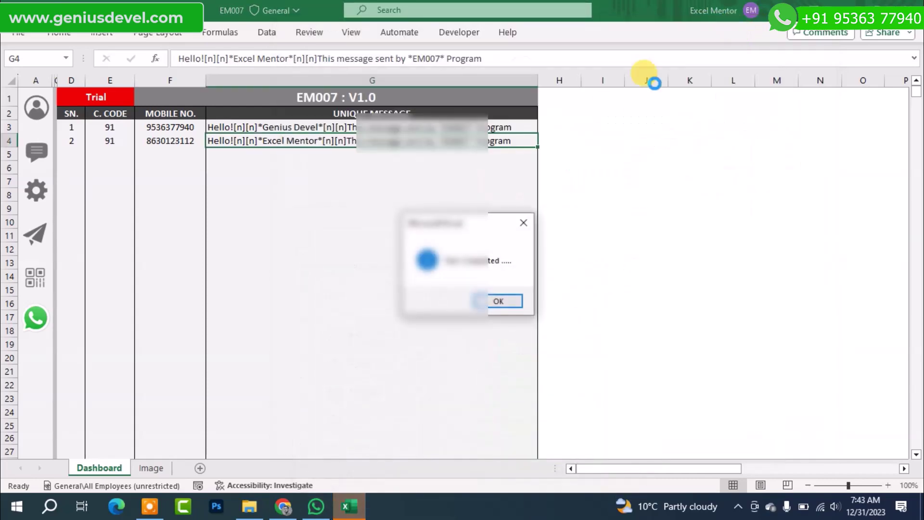
click(498, 304)
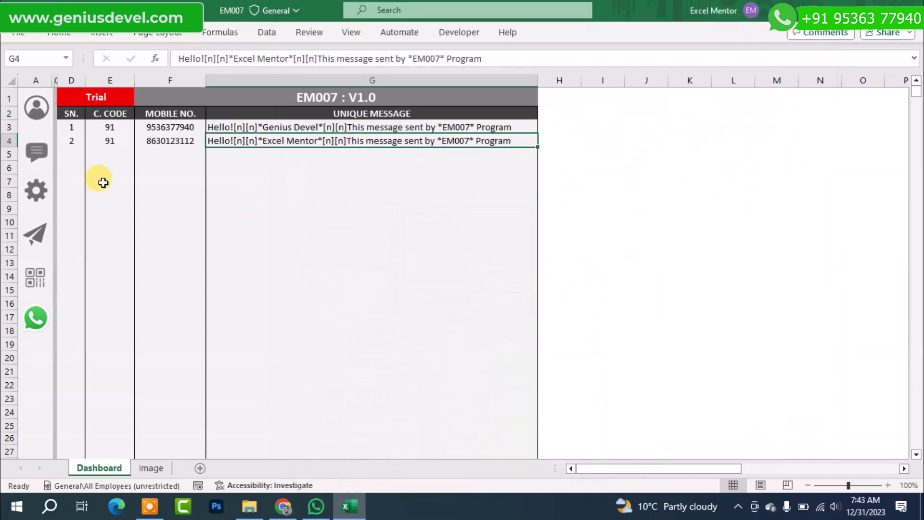
Step: Set Unique Message to Yes, save, and send each row's greeting from column G
click(256, 128)
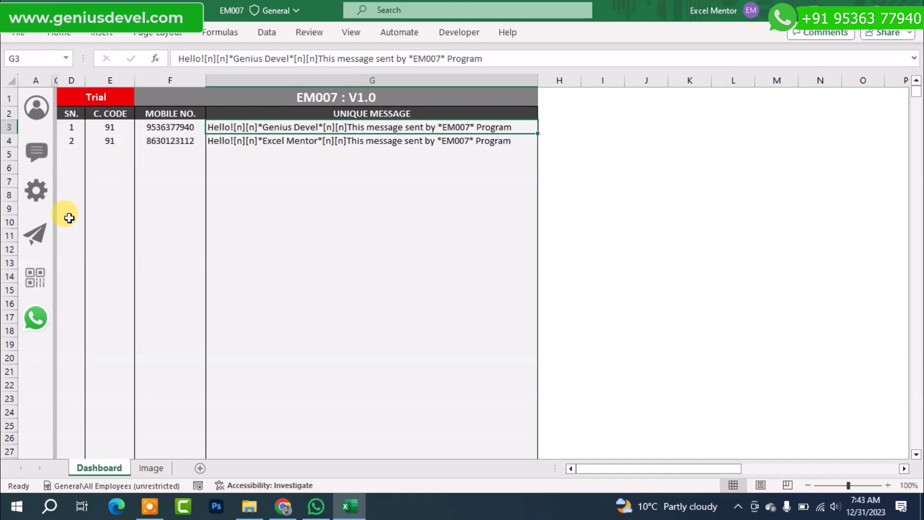
click(40, 195)
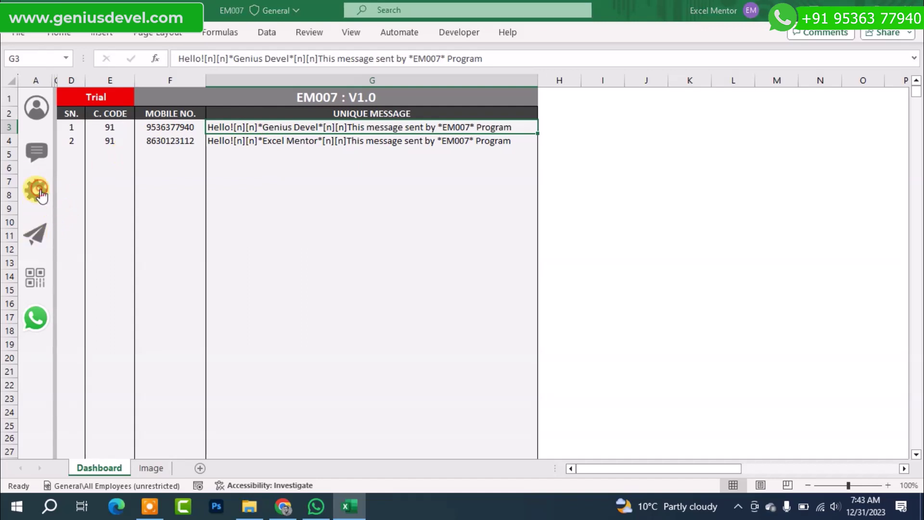
click(492, 283)
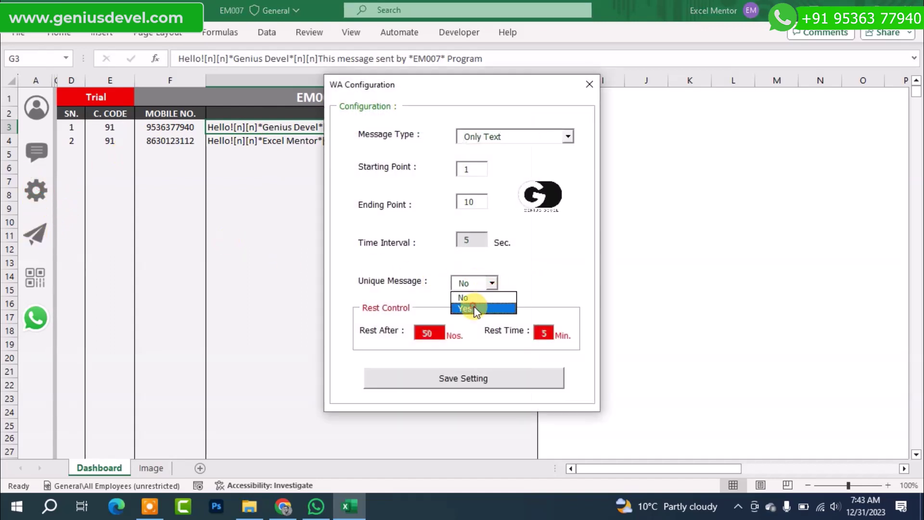
click(469, 308)
click(439, 376)
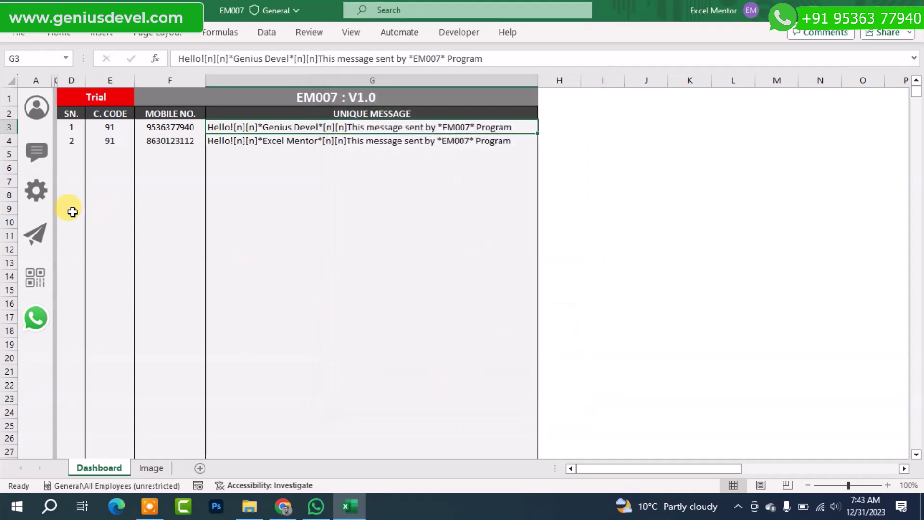
click(37, 233)
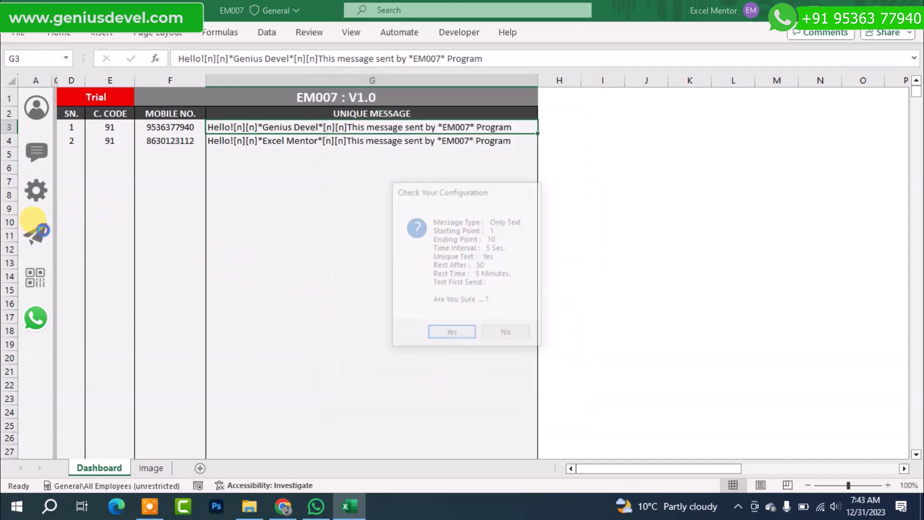
click(453, 333)
Step: Confirm the Excel Mentor message arrived in WhatsApp, dismiss the completion notice, and reopen configuration
click(554, 306)
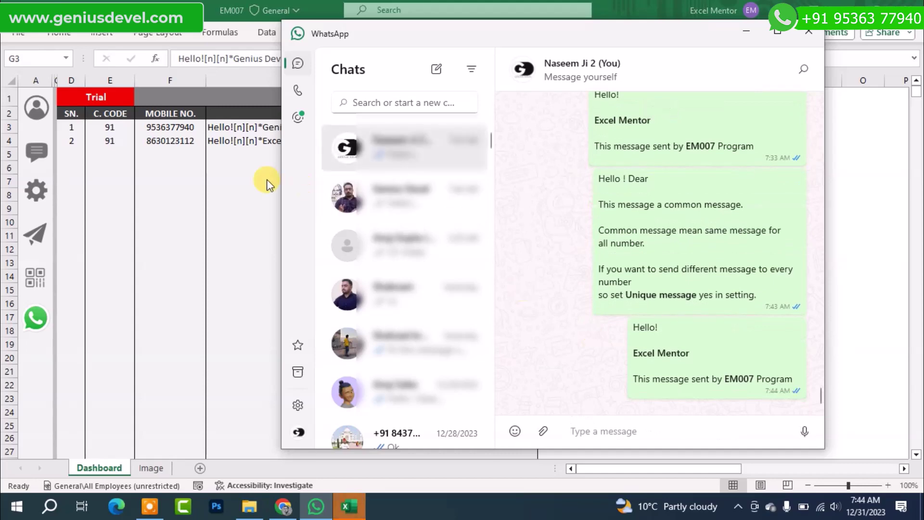
click(744, 30)
click(481, 301)
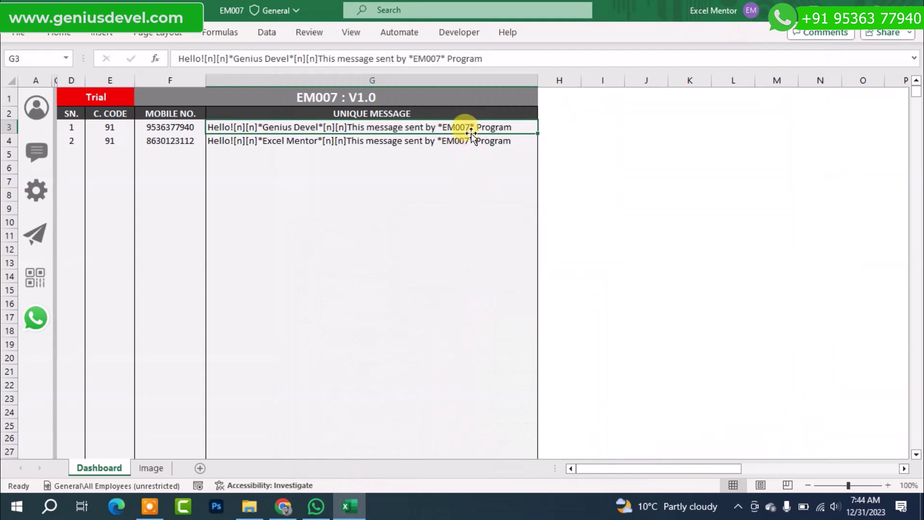
click(35, 190)
Step: Change the message type to Only Image and save the configuration
click(567, 137)
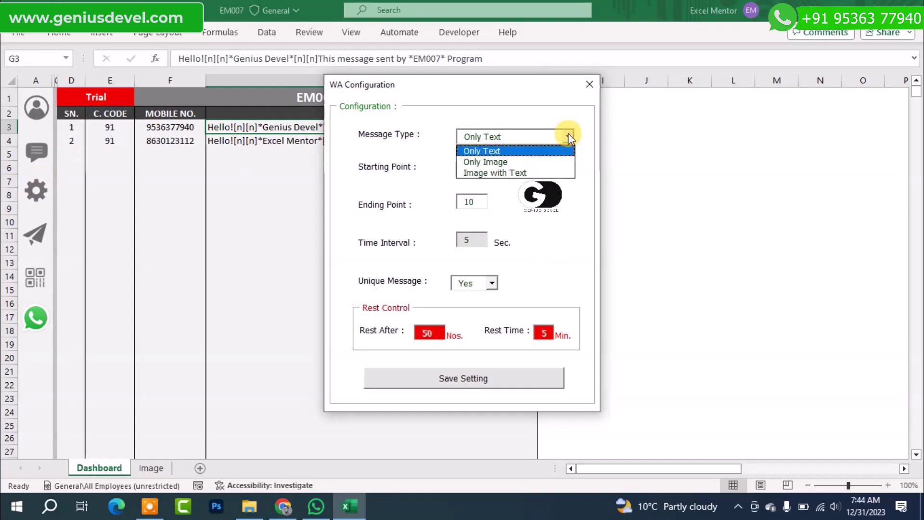
click(486, 162)
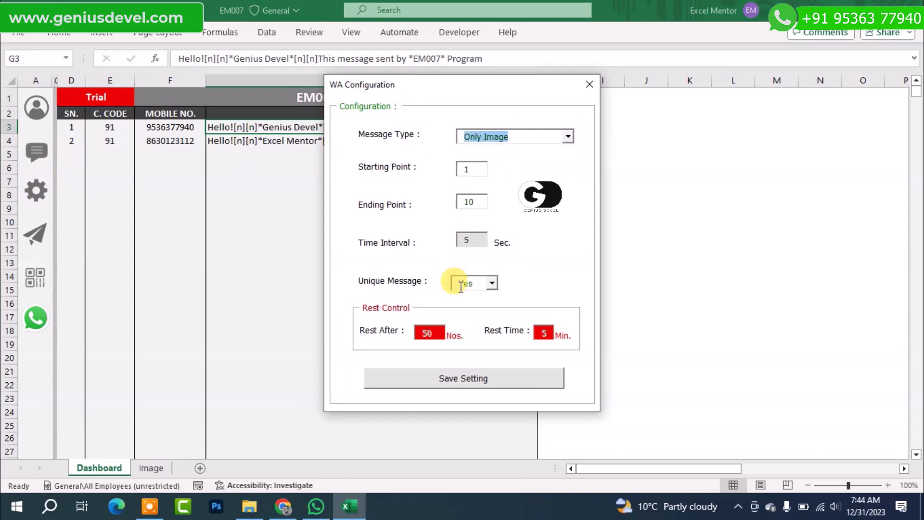
click(457, 374)
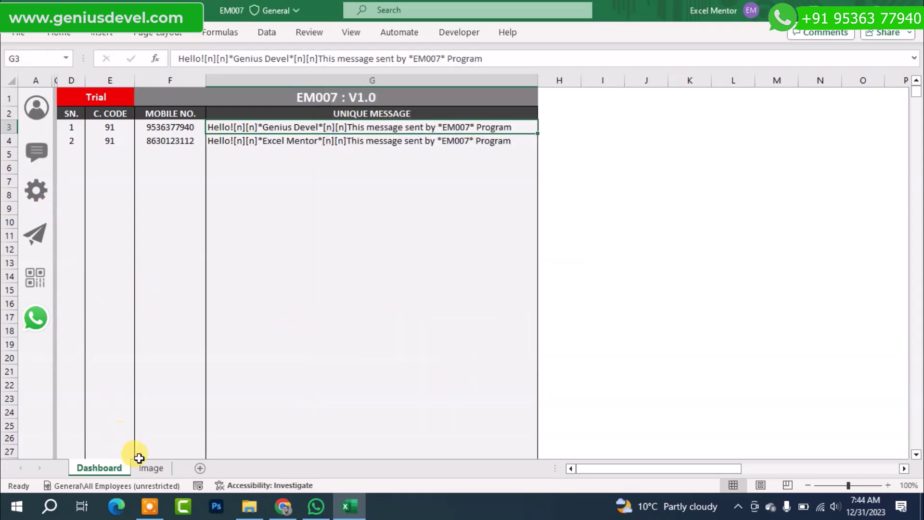
Step: On the Image sheet, replace the logo picture from the GD001_GD Whatsapp Sender (Done) folder
click(149, 471)
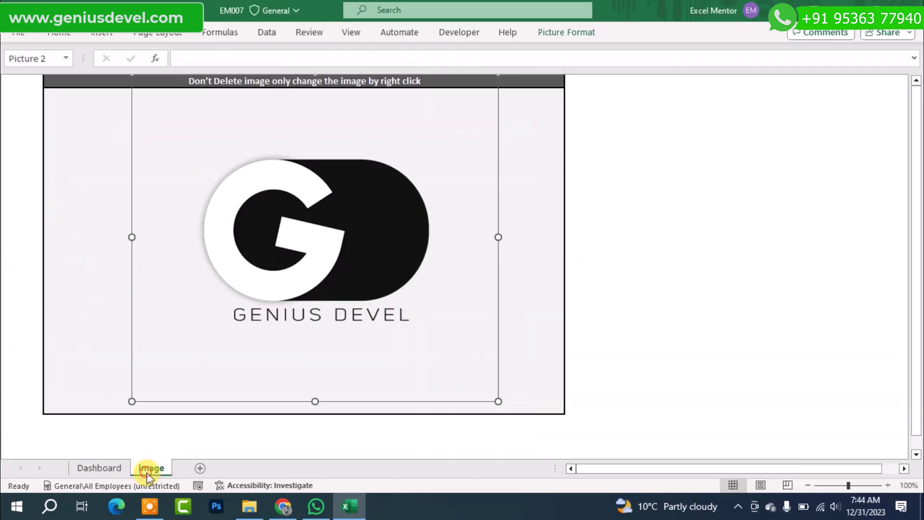
right_click(315, 213)
mouse_move(369, 278)
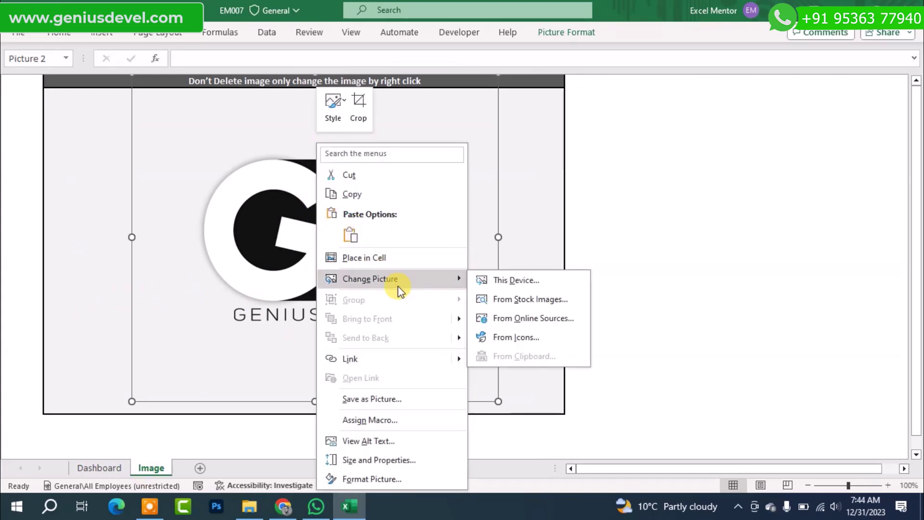
click(527, 279)
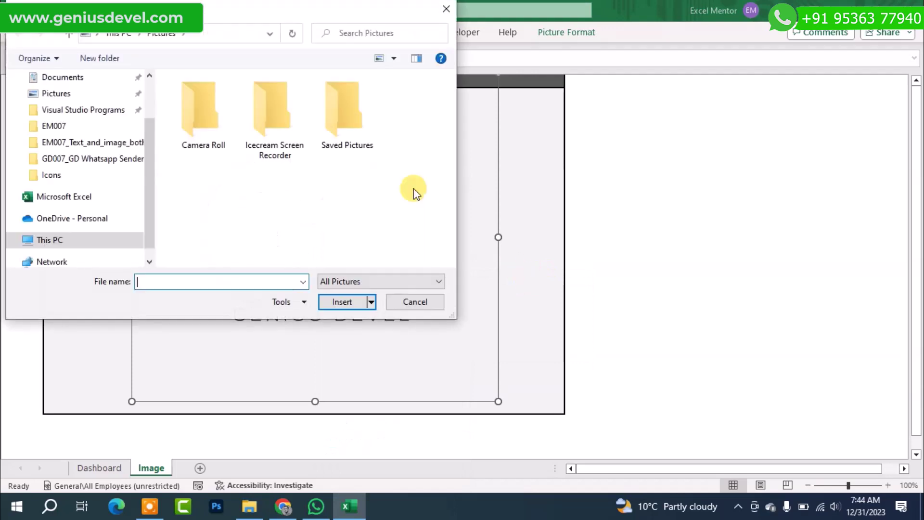
click(50, 94)
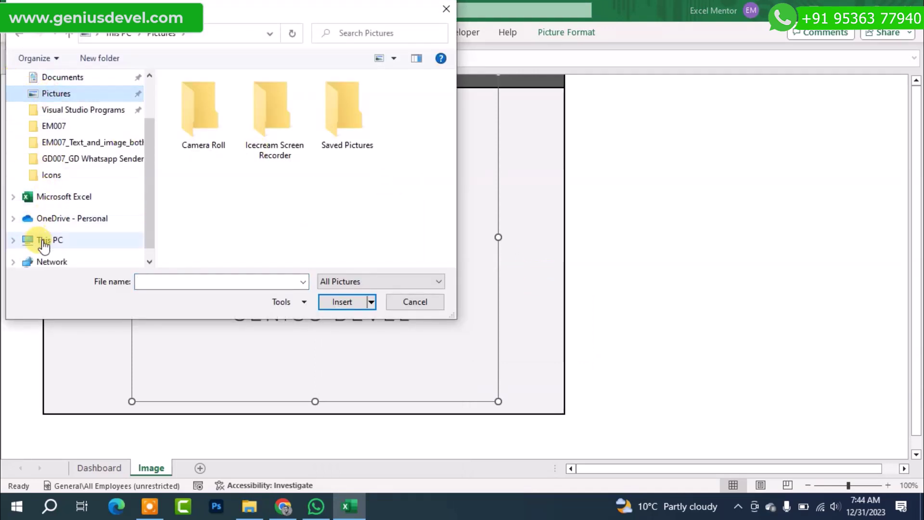
click(115, 108)
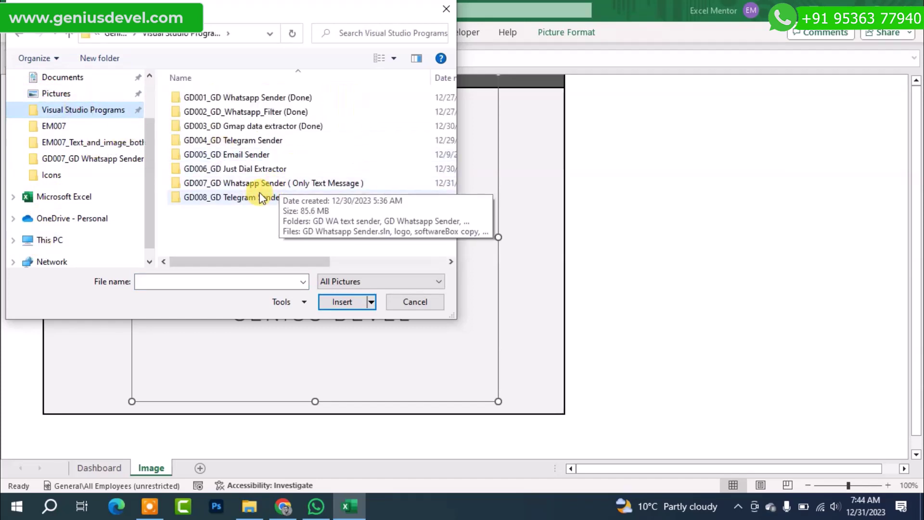
click(268, 99)
double_click(268, 99)
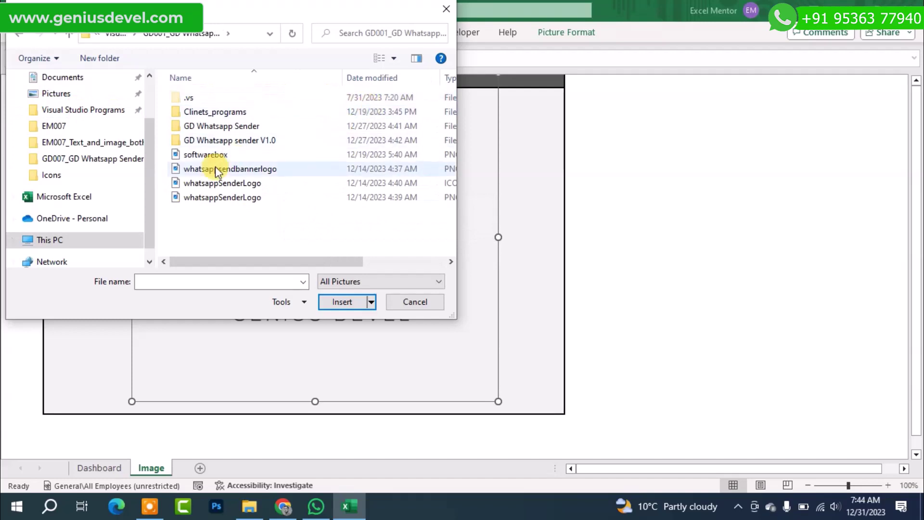
Step: Insert the softwarebox picture and nudge it down into the frame
click(379, 58)
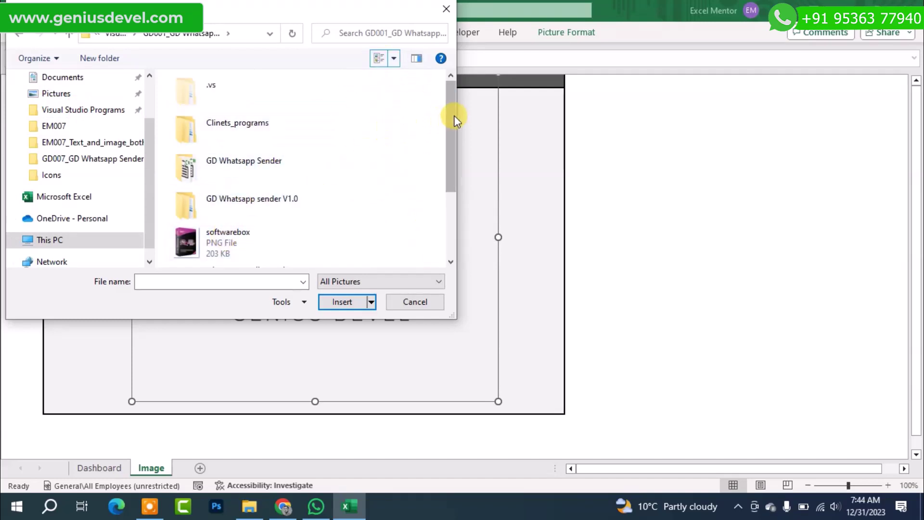
drag(450, 115, 448, 151)
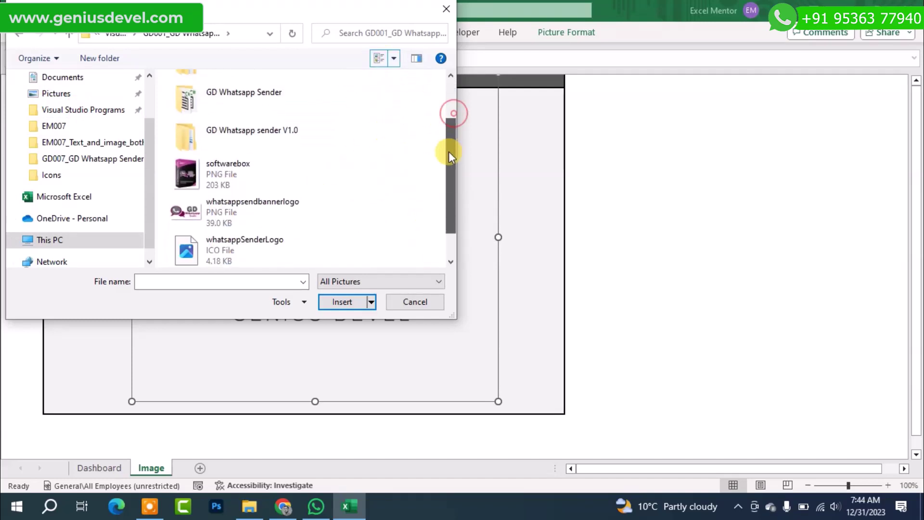
double_click(255, 171)
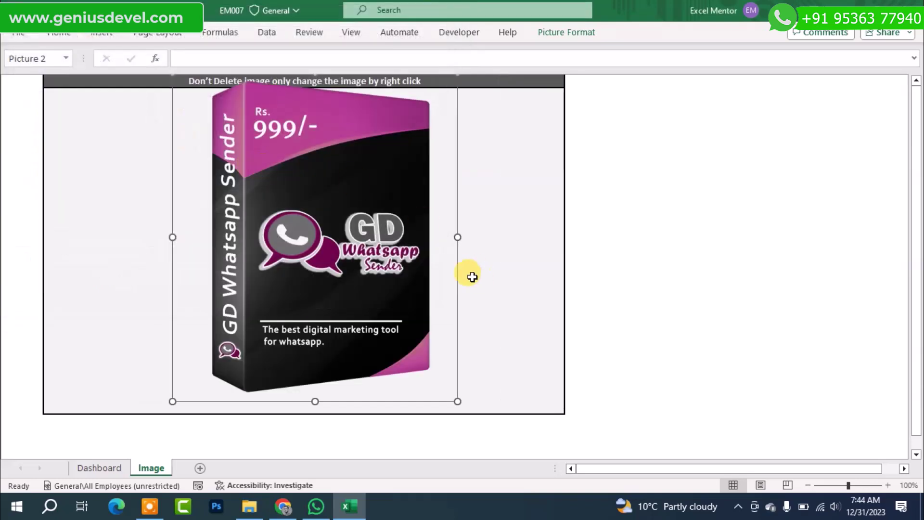
drag(330, 232, 332, 243)
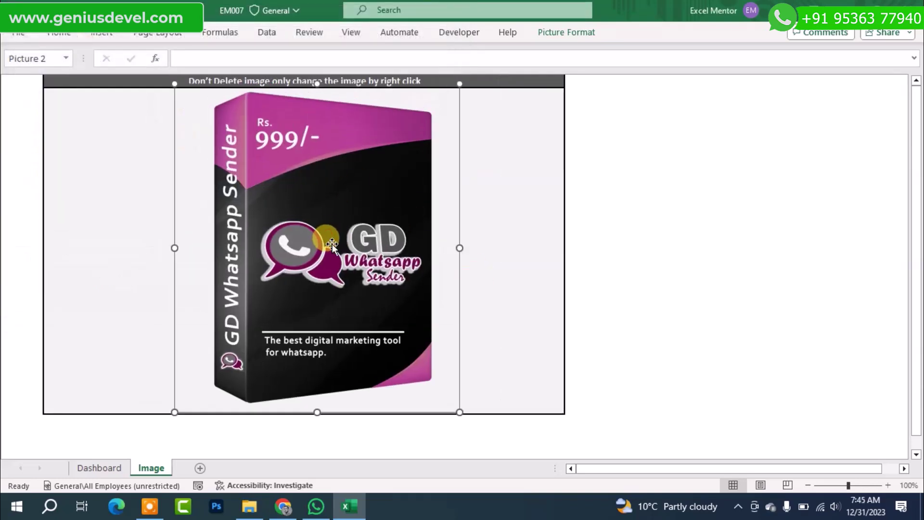
click(523, 238)
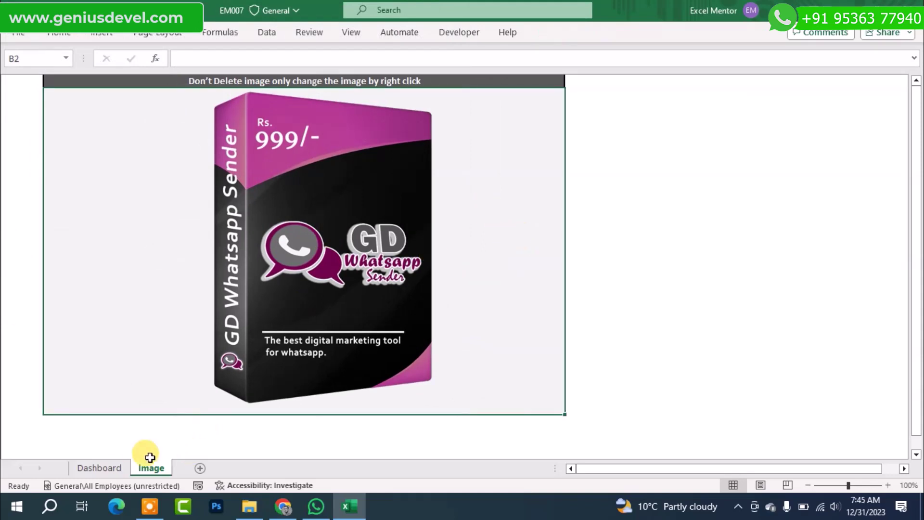
Step: Send the product-box image to both WhatsApp chats from the Dashboard and confirm delivery
click(108, 471)
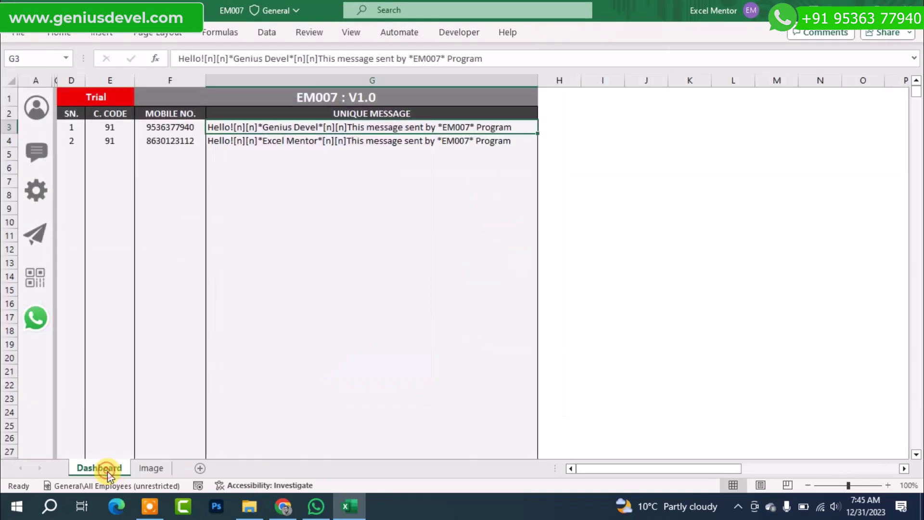
click(36, 233)
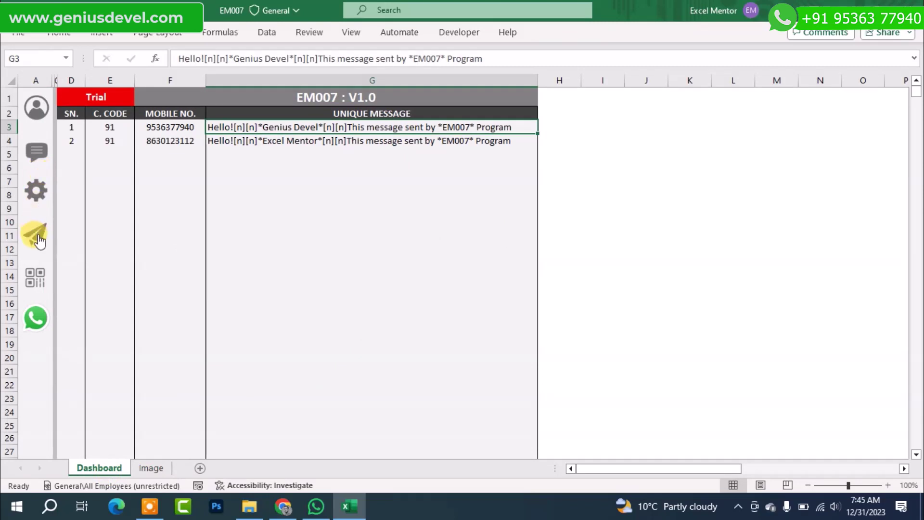
click(460, 335)
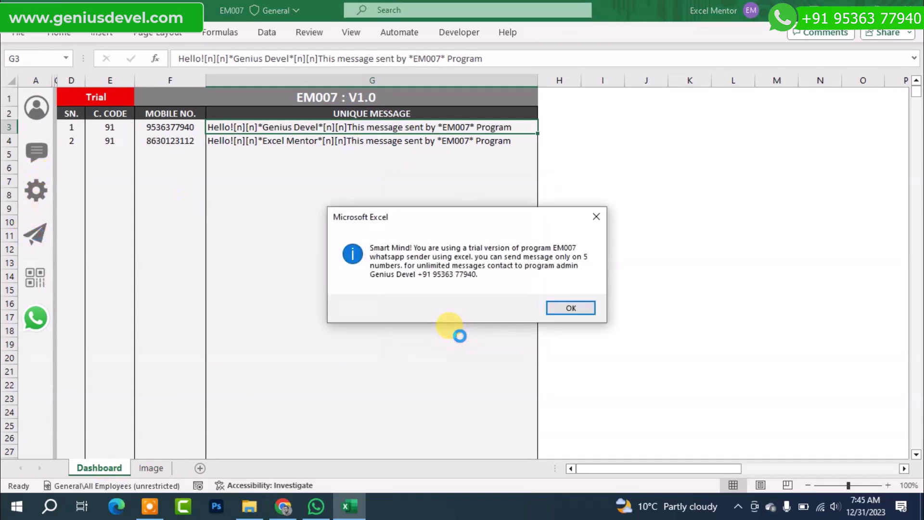
click(568, 304)
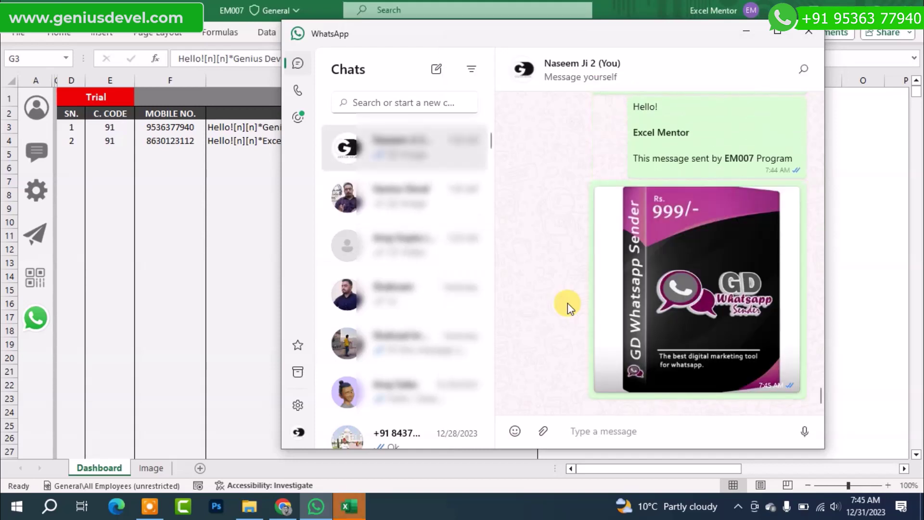
click(746, 31)
Step: Set the message type to Image with Text and Unique Message to No, then save
click(503, 304)
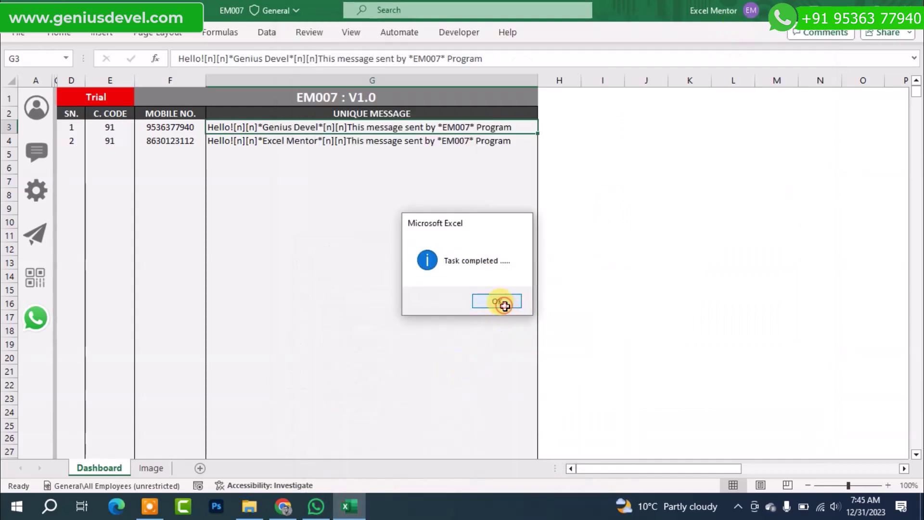
click(36, 190)
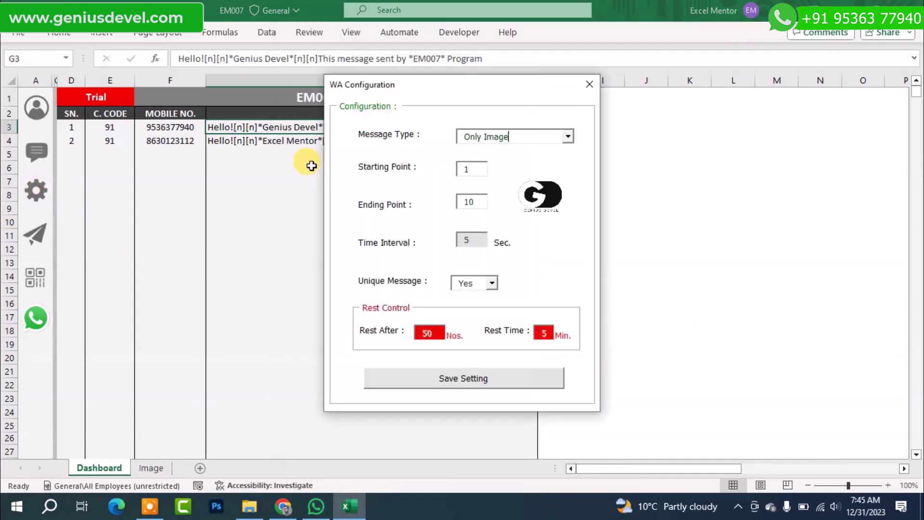
click(568, 136)
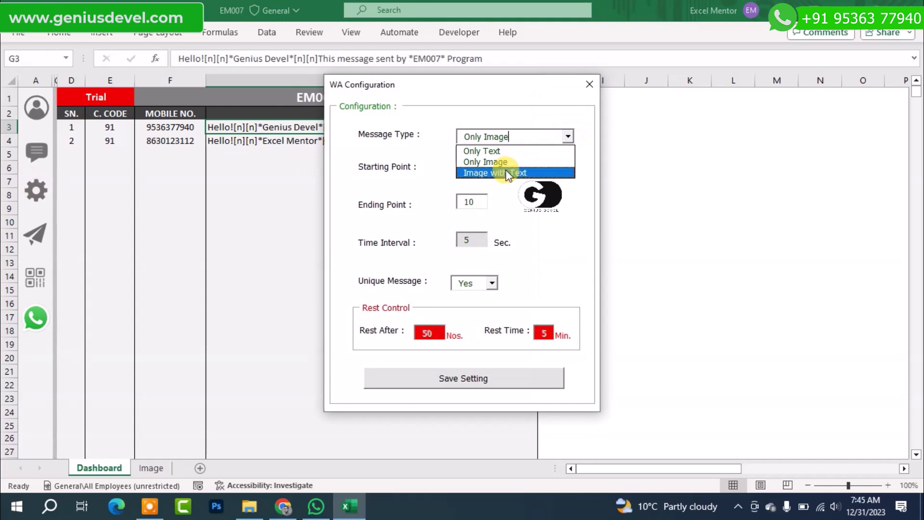
click(505, 172)
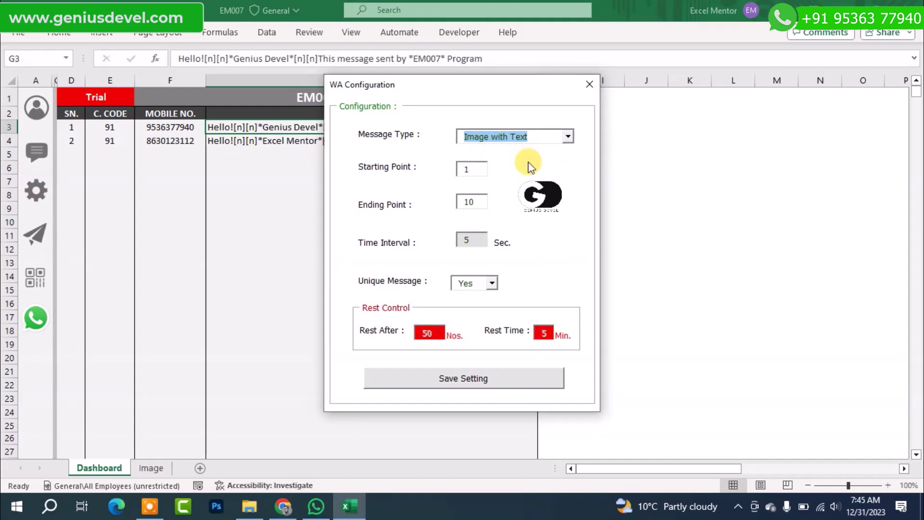
click(492, 283)
click(464, 297)
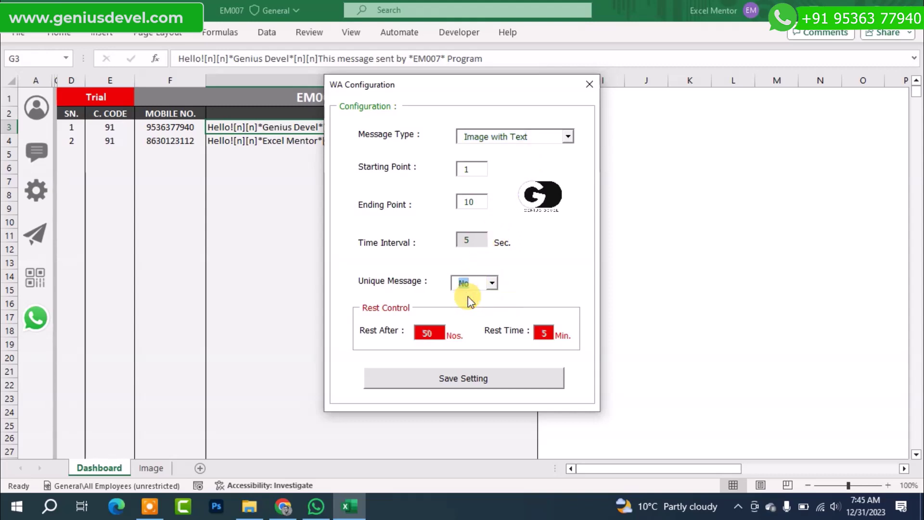
click(450, 377)
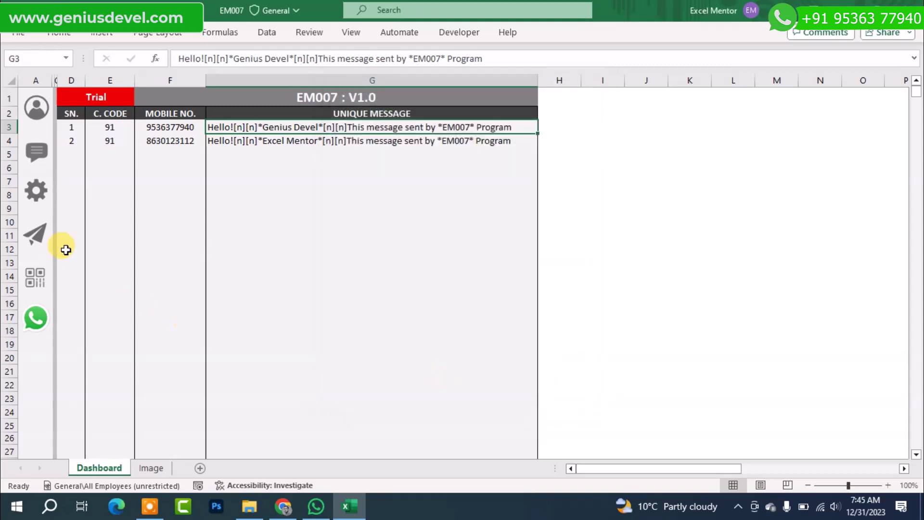
Step: Send the image captioned with the common message and verify it in WhatsApp
click(35, 234)
click(459, 334)
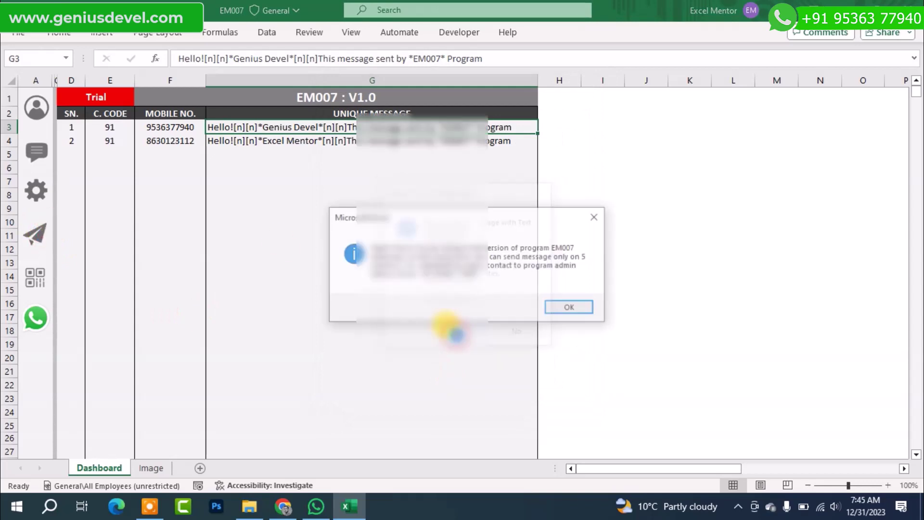
click(566, 307)
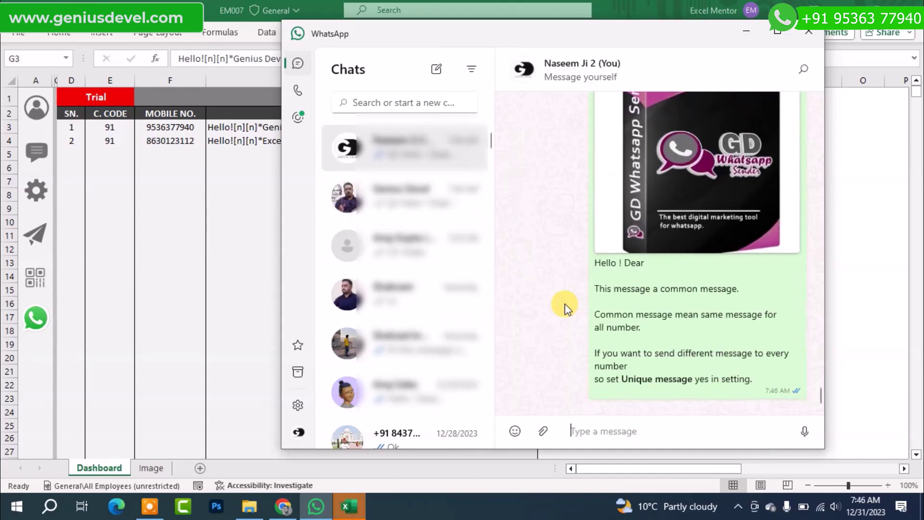
click(746, 30)
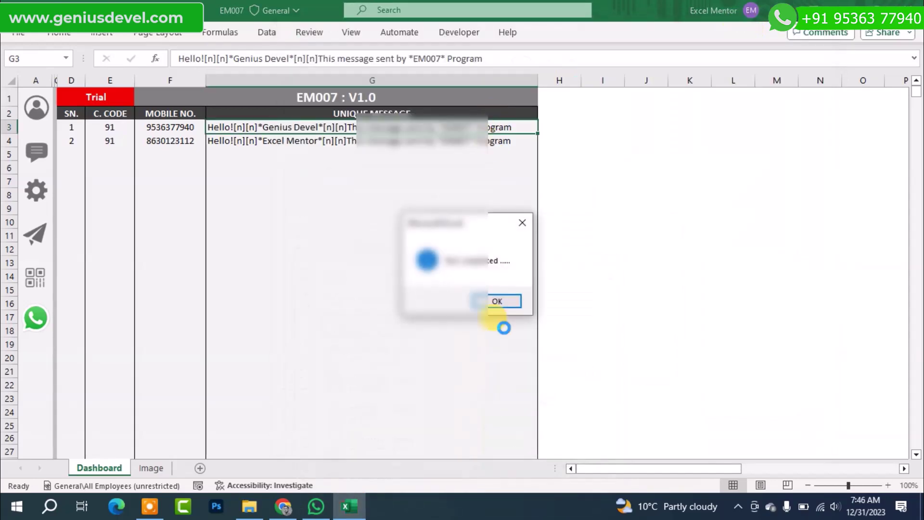
Step: Switch Unique Message back to Yes and save the configuration
click(496, 301)
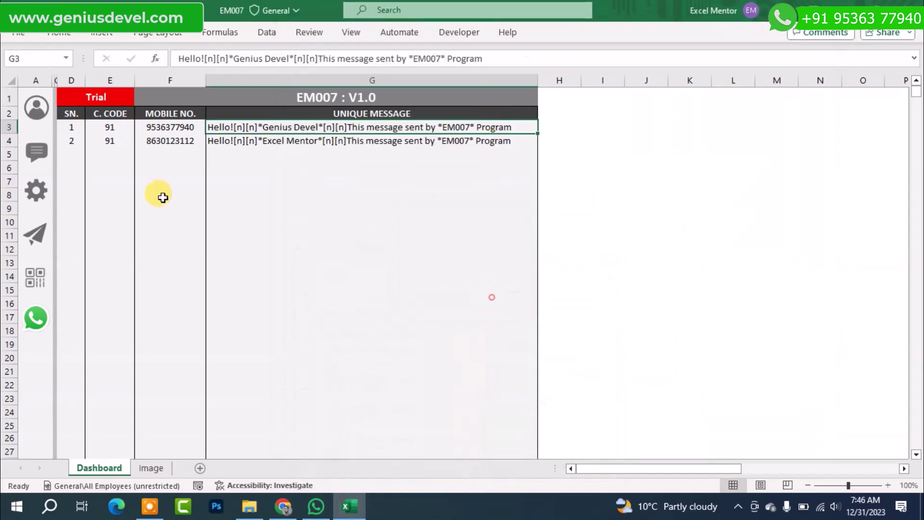
click(36, 190)
click(492, 282)
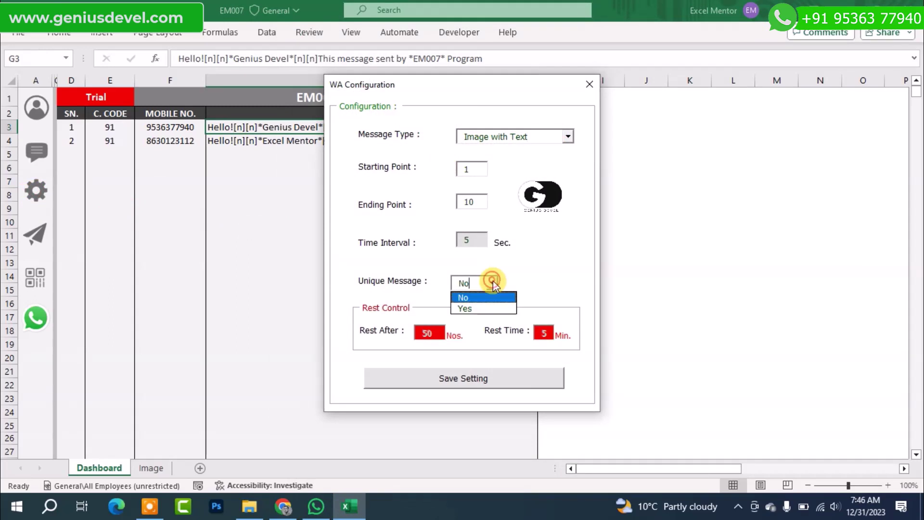
click(469, 309)
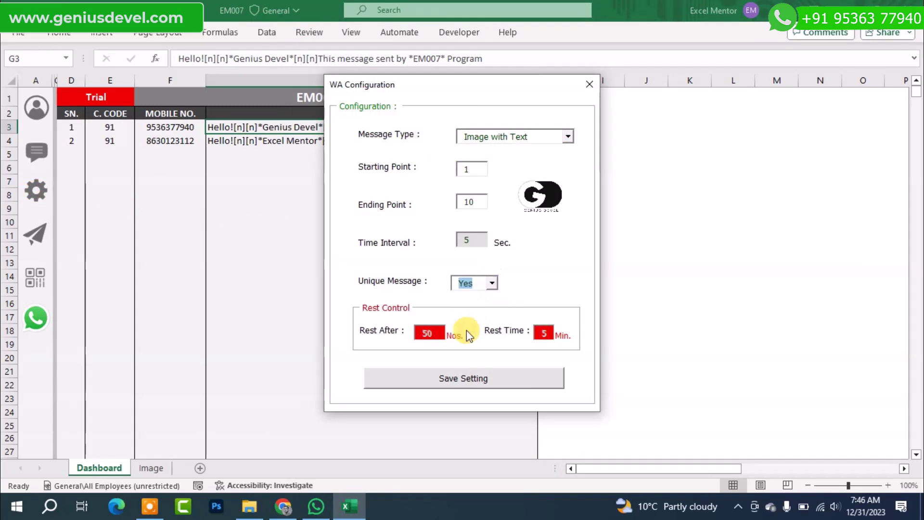
click(447, 378)
Step: Send the image with each contact's own message, then copy the product serial number
click(35, 234)
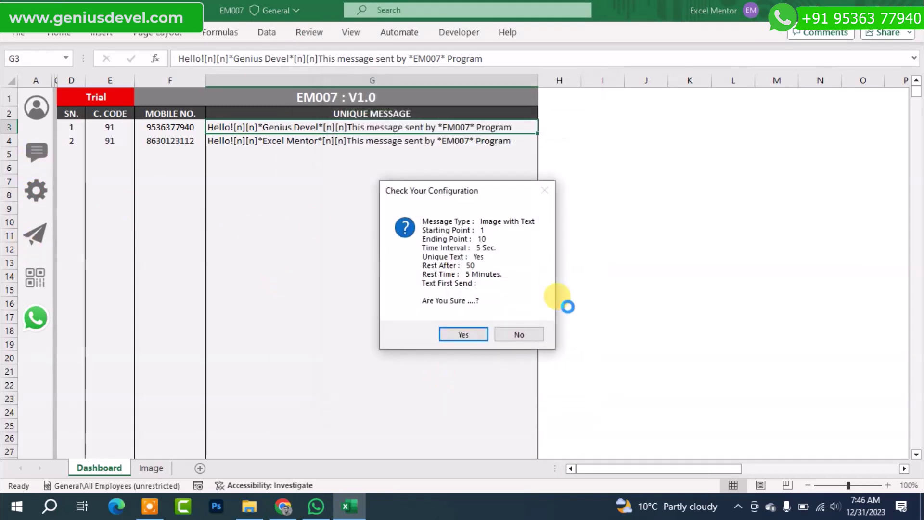
click(464, 328)
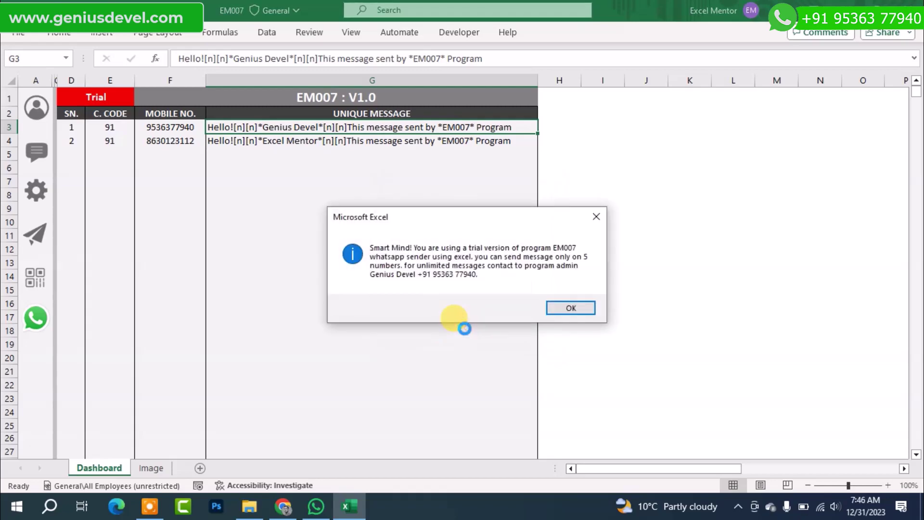
click(552, 310)
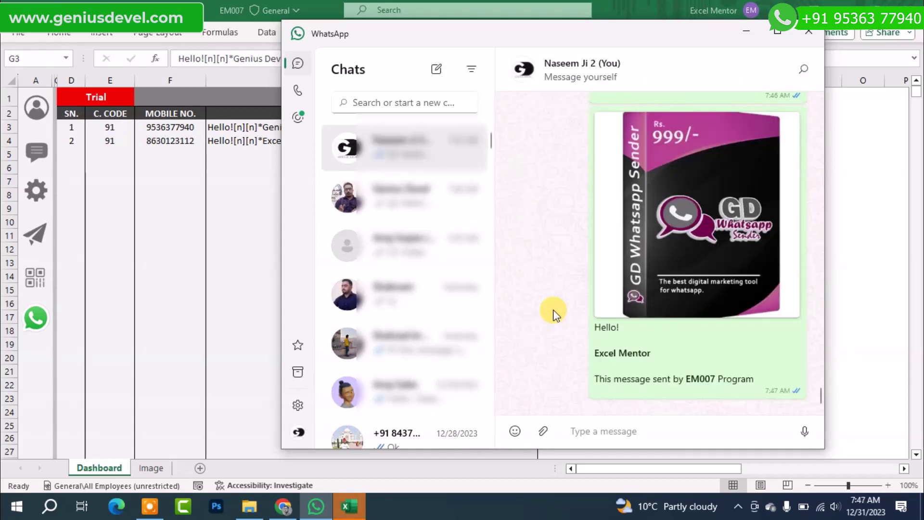
click(747, 32)
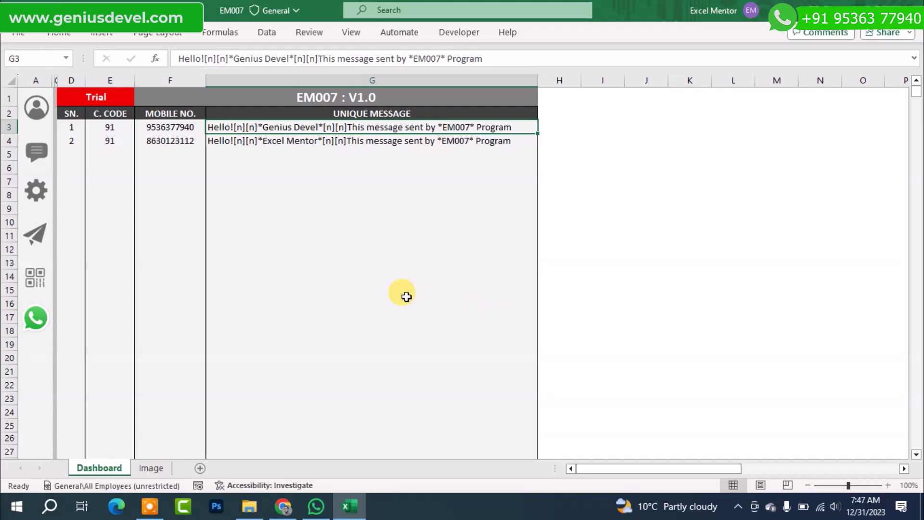
click(41, 288)
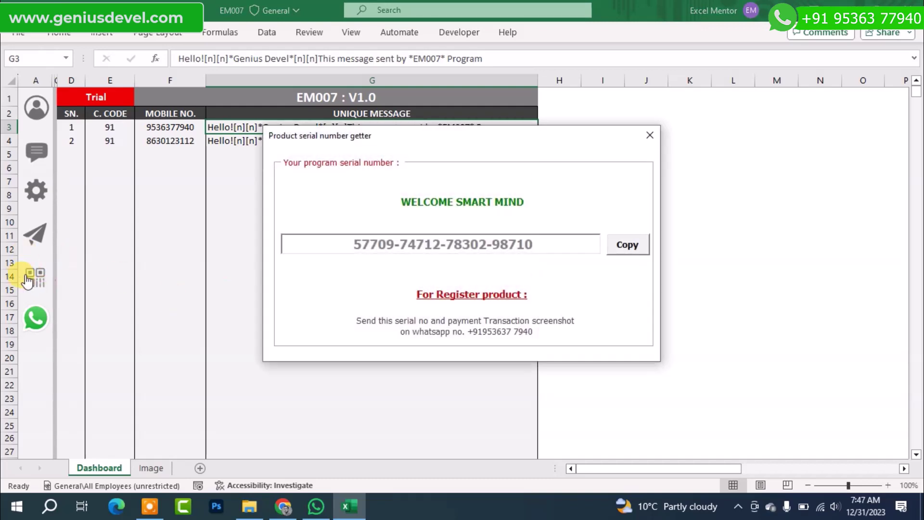
click(633, 250)
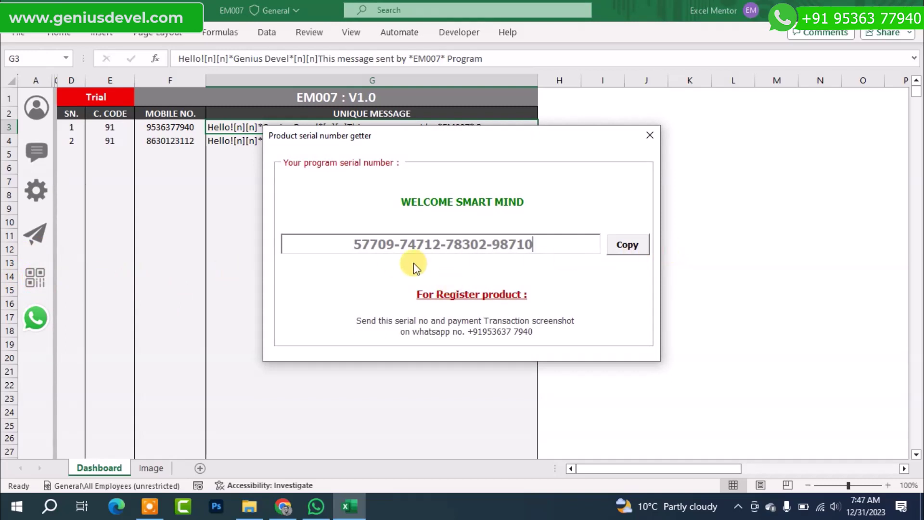